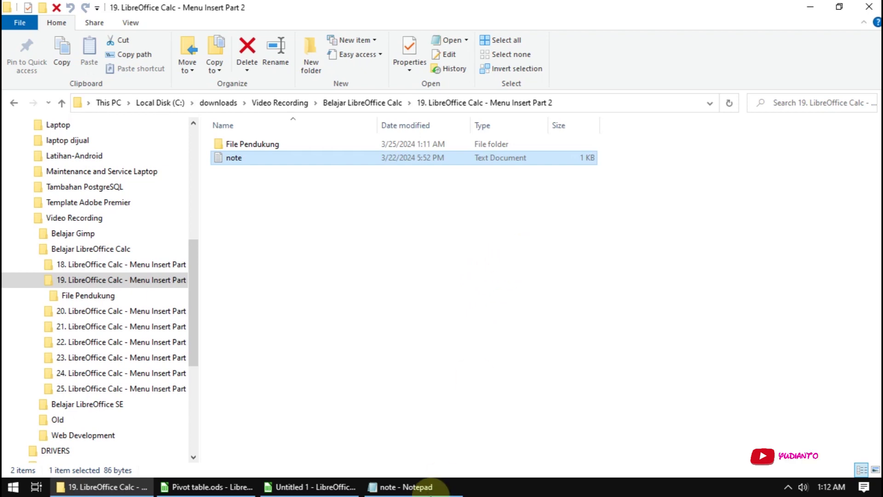
Bring the Notepad note listing the Insert menu topics to the front.
{"action": "left_click", "coordinate": [405, 487]}
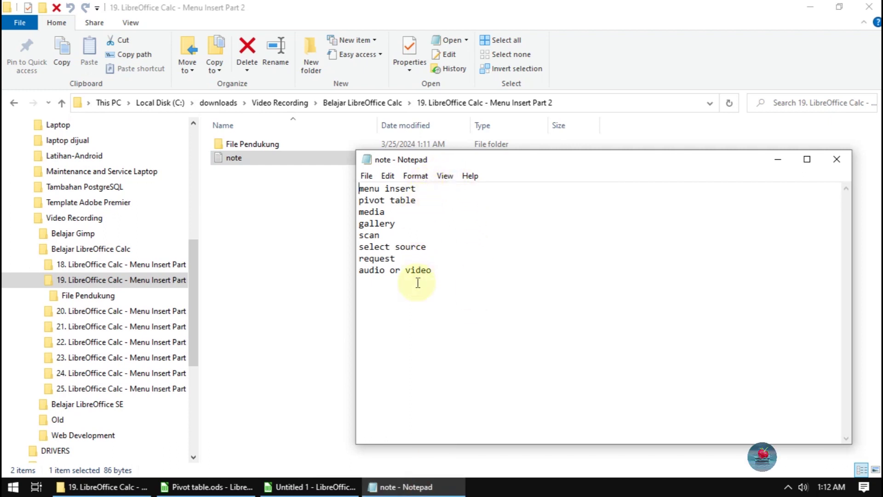
Select the last three topic lines in the note, then switch to the blank Untitled 1 spreadsheet.
{"action": "left_click", "coordinate": [439, 271]}
{"action": "mouse_move", "coordinate": [440, 271]}
{"action": "left_mouse_down"}
{"action": "mouse_move", "coordinate": [362, 253]}
{"action": "mouse_move", "coordinate": [363, 246]}
{"action": "left_mouse_up"}
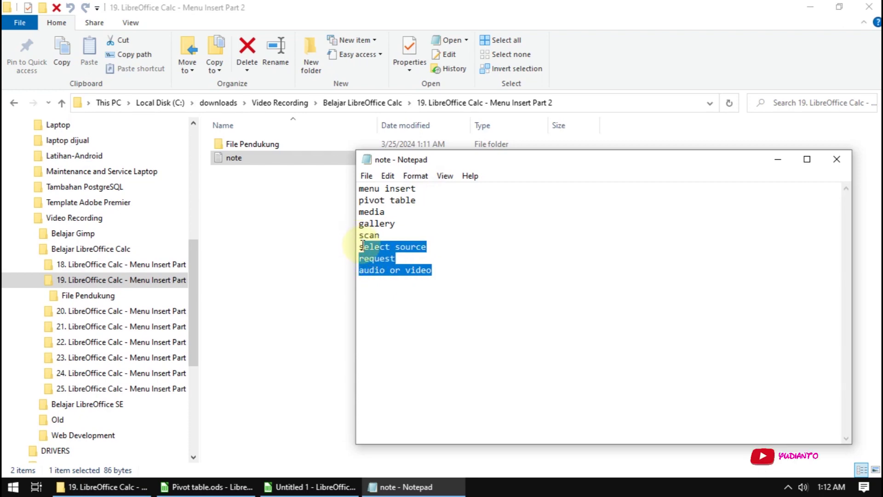
{"action": "left_click", "coordinate": [294, 486]}
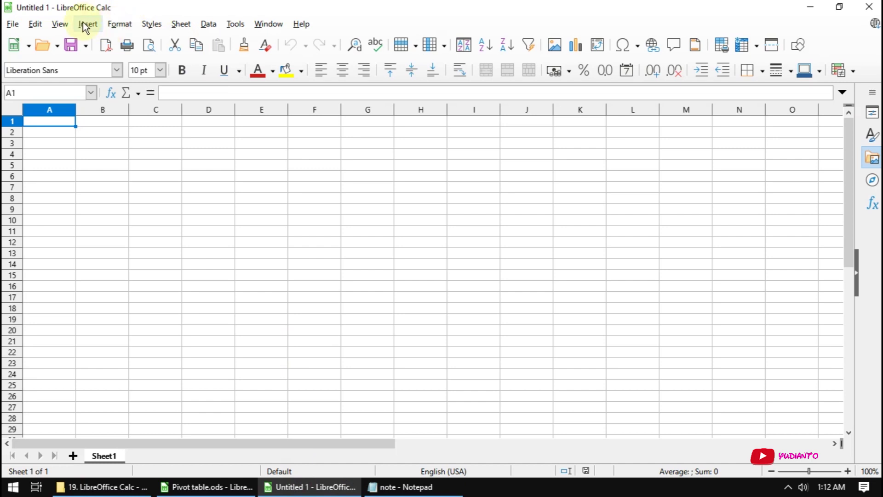
Look over the Insert menu and the note, then bring up Pivot table.ods.
{"action": "left_click", "coordinate": [84, 25]}
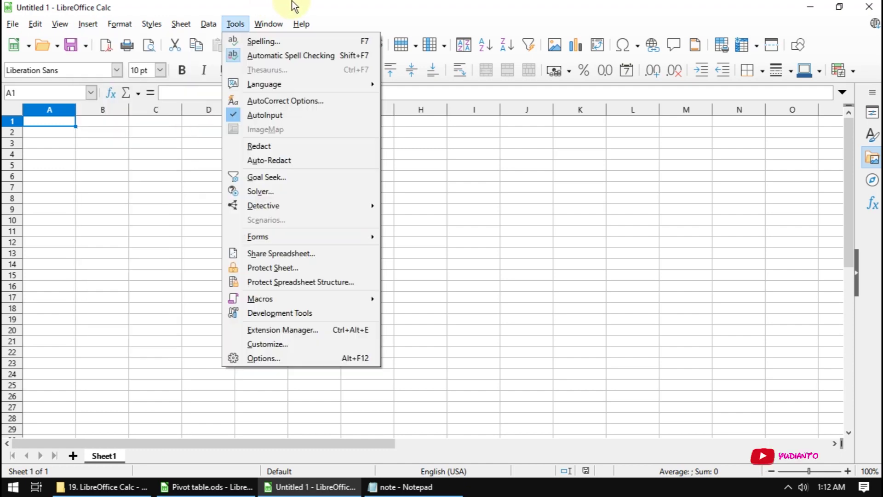
{"action": "left_click", "coordinate": [294, 3]}
{"action": "left_click", "coordinate": [420, 487]}
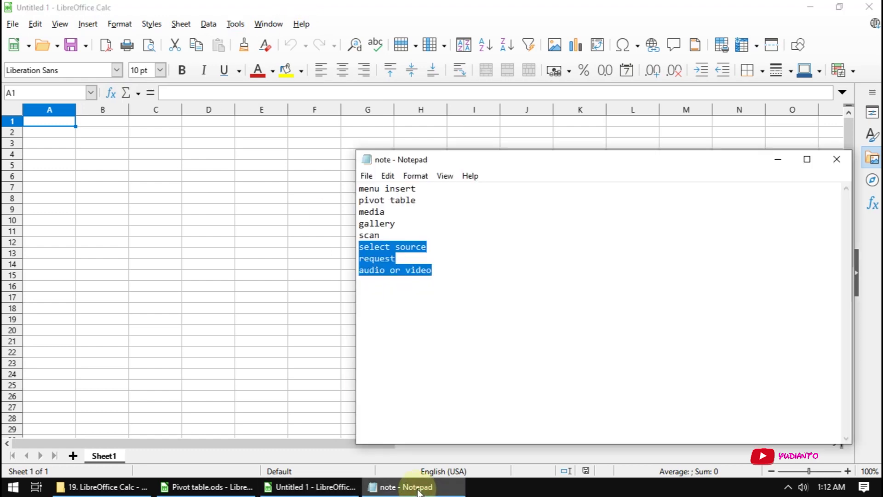
{"action": "left_click", "coordinate": [235, 487]}
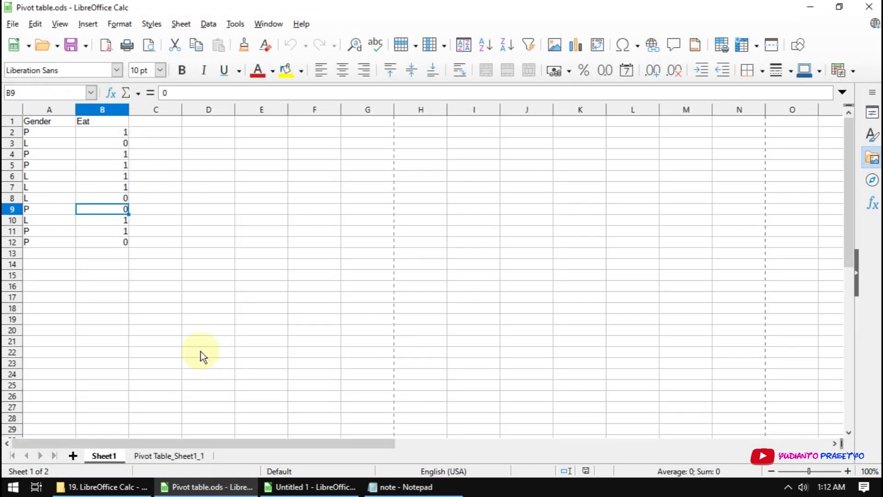
Select the Gender and Eat data and check the existing pivot table sheet before returning to Sheet1.
{"action": "mouse_move", "coordinate": [39, 124]}
{"action": "left_mouse_down"}
{"action": "mouse_move", "coordinate": [87, 145]}
{"action": "mouse_move", "coordinate": [93, 249]}
{"action": "mouse_move", "coordinate": [94, 240]}
{"action": "left_mouse_up"}
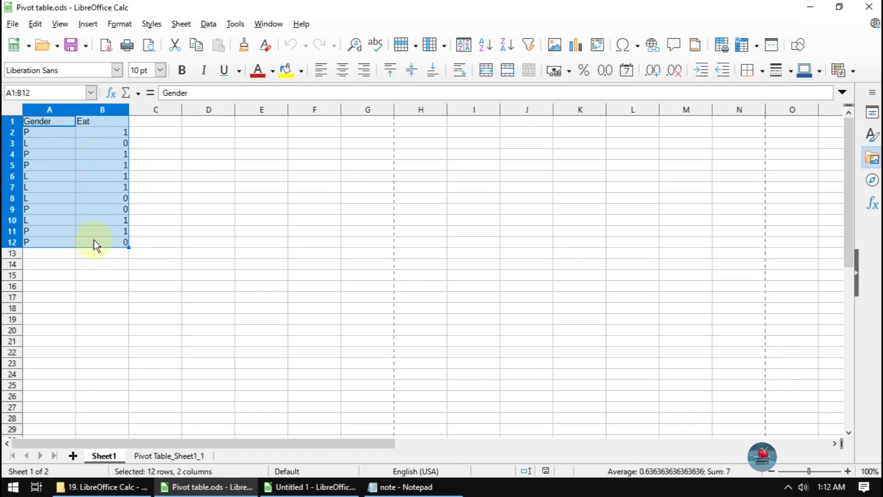
{"action": "left_click", "coordinate": [133, 264]}
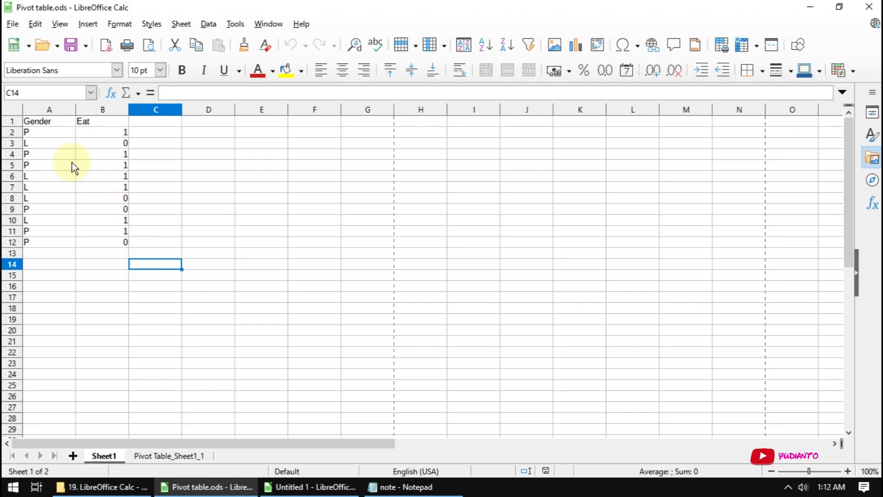
{"action": "left_click_drag", "start_coordinate": [57, 123], "coordinate": [112, 239]}
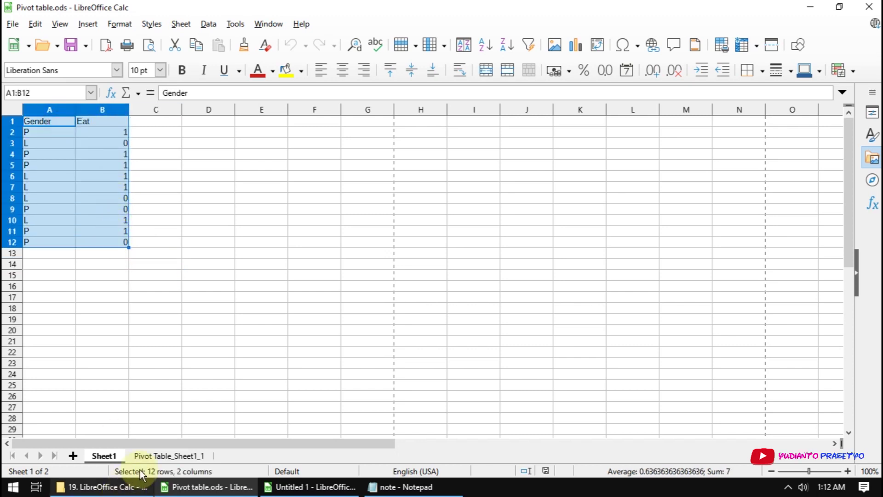
{"action": "left_click", "coordinate": [158, 455]}
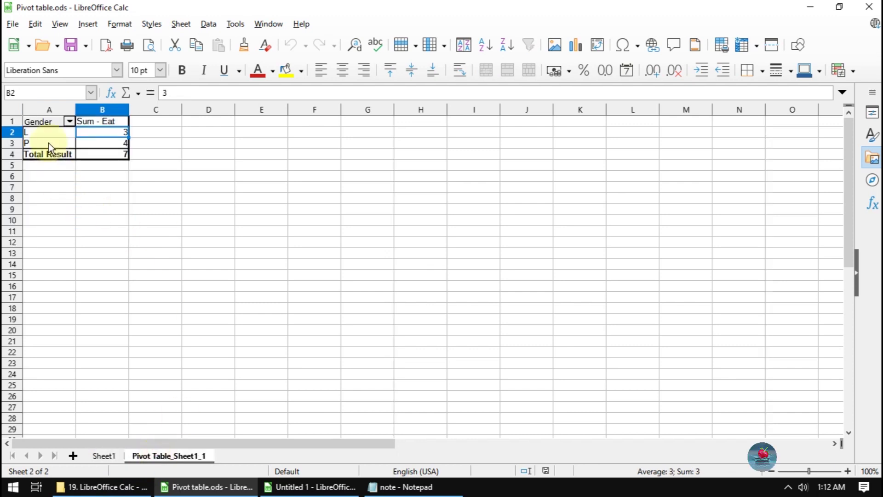
{"action": "left_click", "coordinate": [105, 455]}
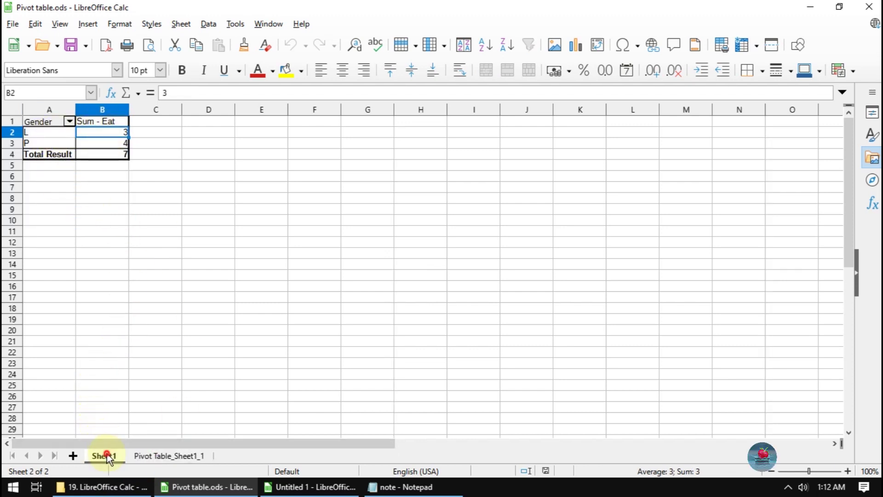
Copy A1:B12 from Sheet1 and switch to Untitled 1 at cell A1.
{"action": "left_click_drag", "start_coordinate": [47, 124], "coordinate": [101, 241]}
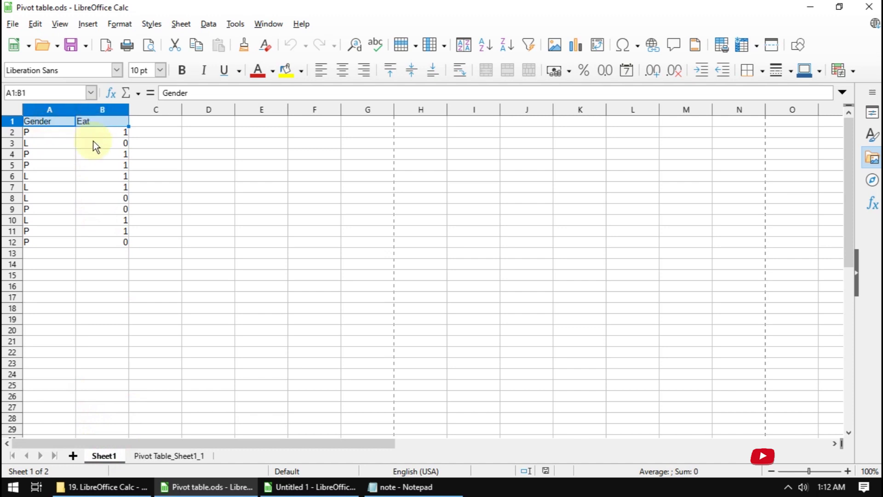
{"action": "right_click", "coordinate": [102, 241]}
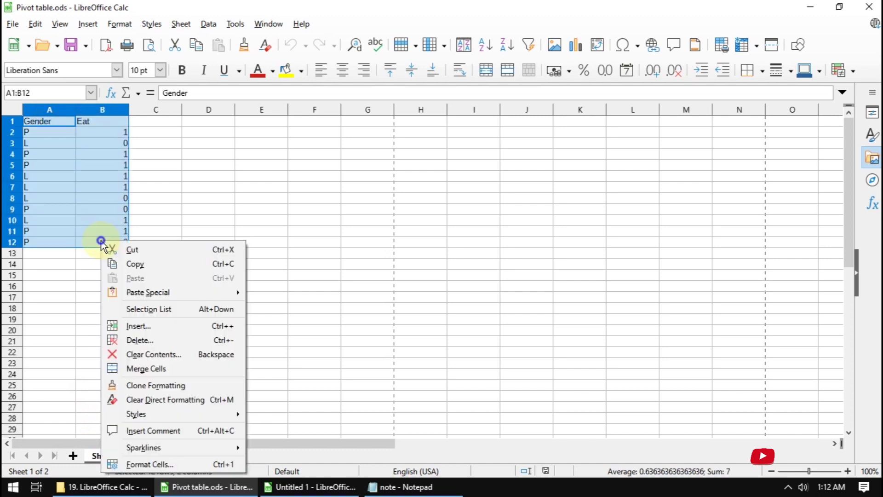
{"action": "left_click", "coordinate": [135, 263]}
{"action": "left_click", "coordinate": [309, 487]}
{"action": "right_click", "coordinate": [52, 126]}
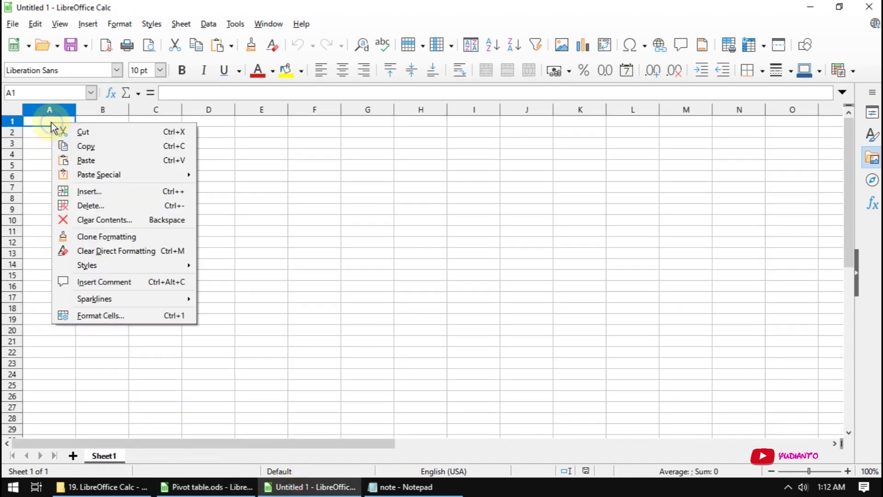
Paste the Gender and Eat data into A1 of Untitled 1 and select A1:B12.
{"action": "left_click", "coordinate": [84, 160]}
{"action": "left_click", "coordinate": [207, 208]}
{"action": "left_click_drag", "start_coordinate": [40, 124], "coordinate": [112, 233]}
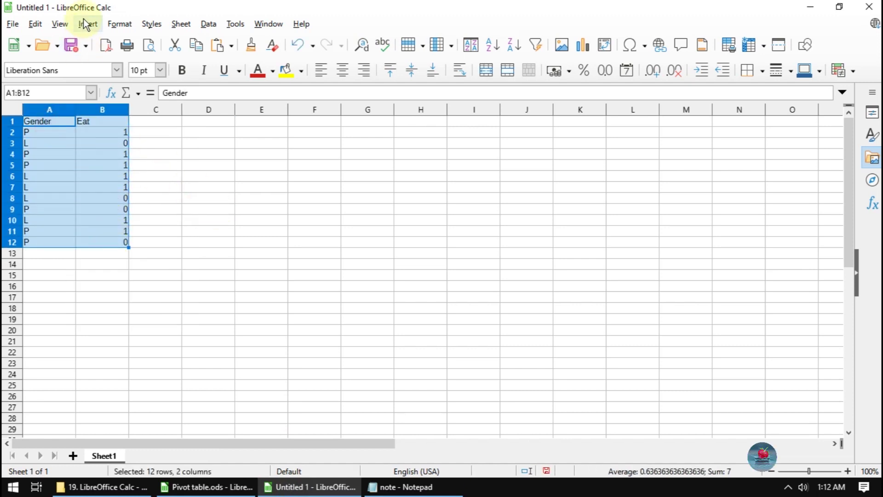
Insert a pivot table using the current selection A1:B12 as its source.
{"action": "left_click", "coordinate": [87, 24]}
{"action": "left_click", "coordinate": [125, 83]}
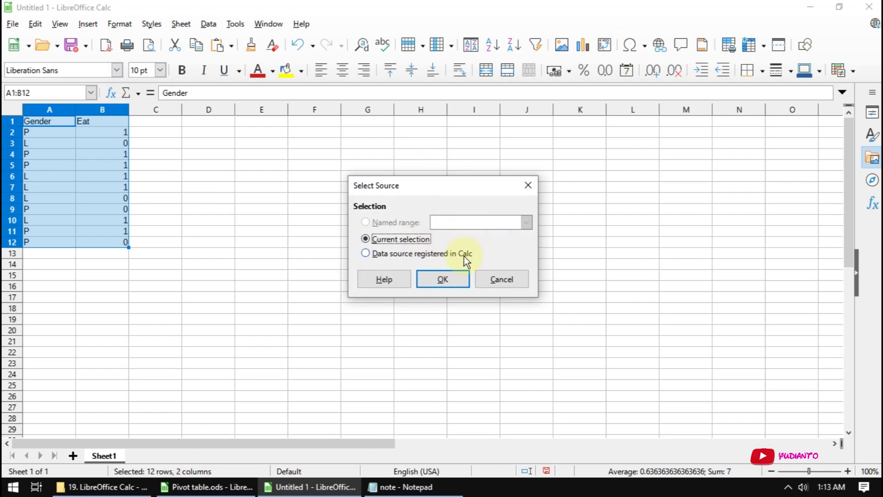
{"action": "left_click", "coordinate": [450, 281]}
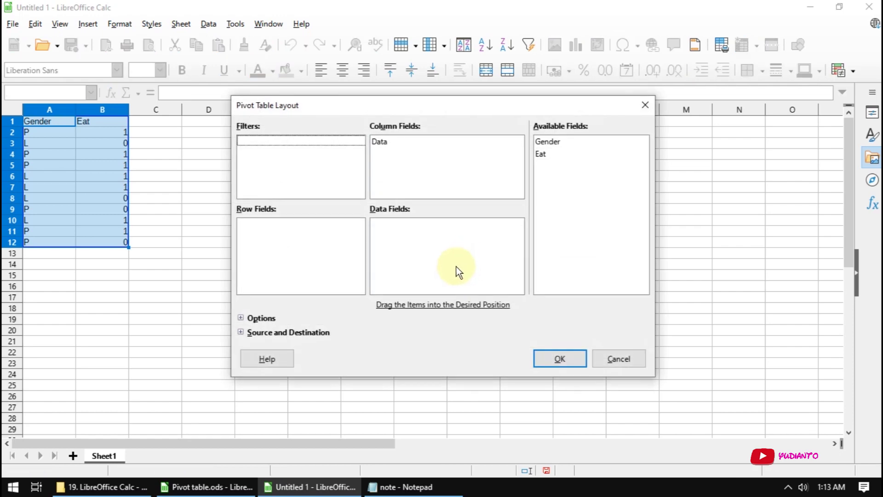
Lay out the pivot table with Gender as row field and Sum of Eat as data field.
{"action": "left_click", "coordinate": [547, 142]}
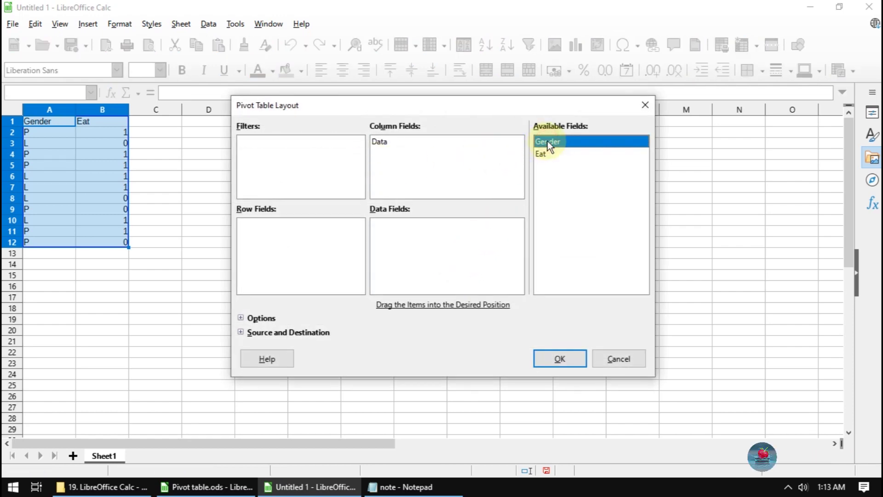
{"action": "left_click_drag", "start_coordinate": [547, 141], "coordinate": [316, 154]}
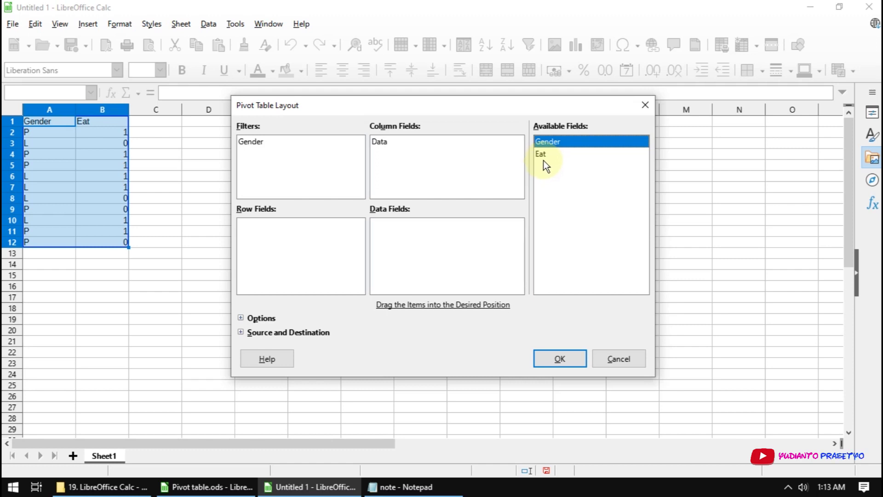
{"action": "left_click_drag", "start_coordinate": [555, 143], "coordinate": [315, 276]}
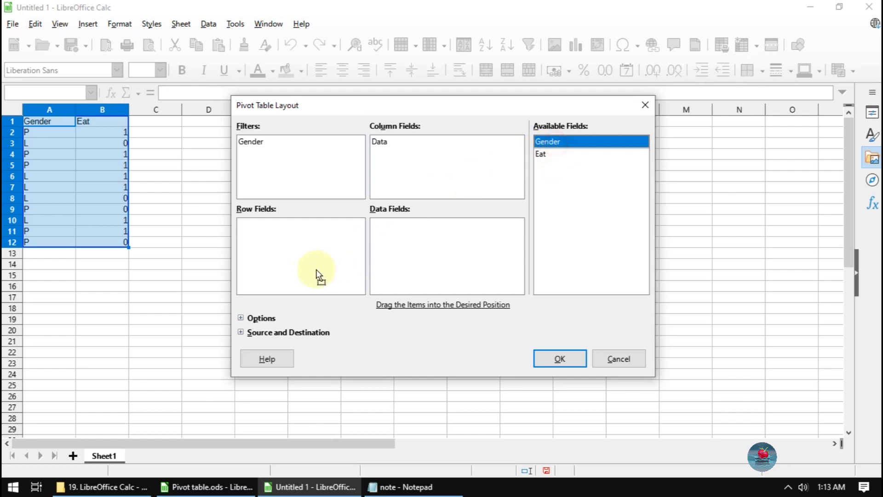
{"action": "left_click_drag", "start_coordinate": [545, 157], "coordinate": [429, 261]}
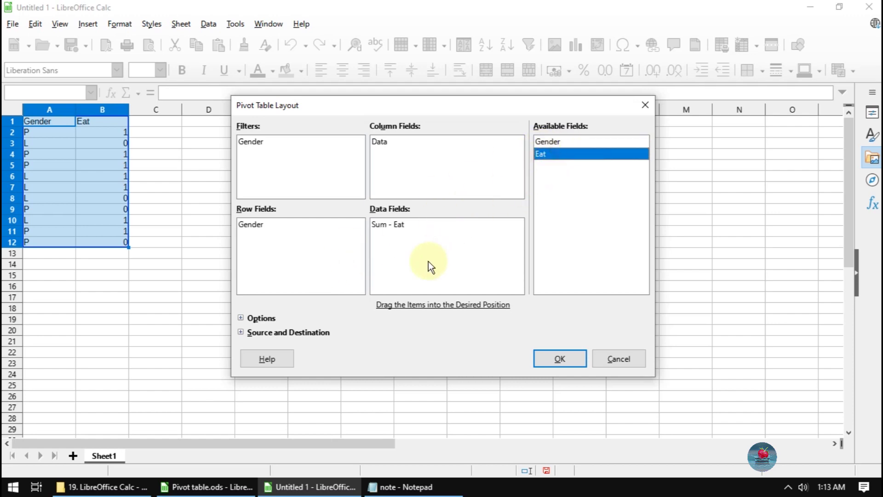
{"action": "left_click", "coordinate": [405, 141]}
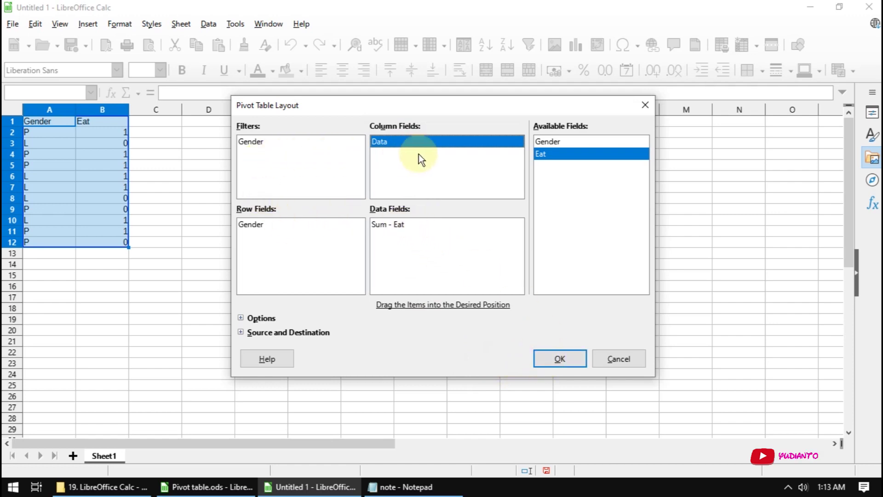
{"action": "left_click", "coordinate": [557, 359]}
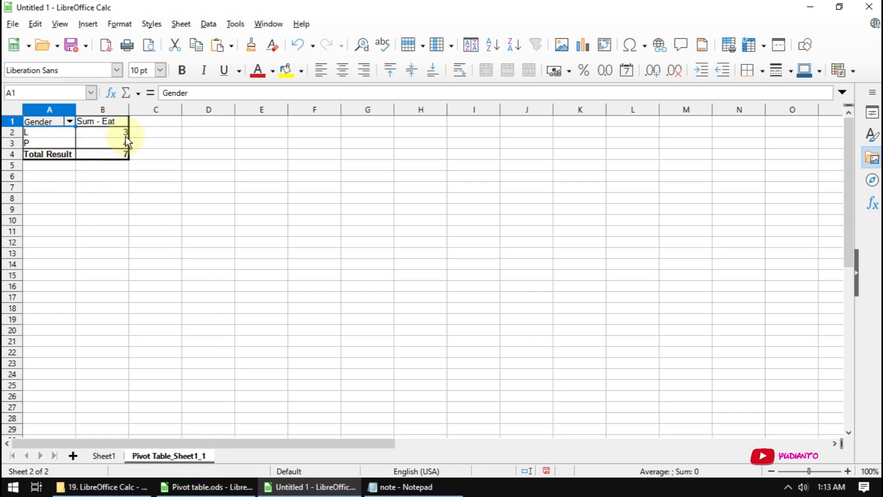
Enter 0 in B11 on Sheet1, then go back to Pivot Table_Sheet1_1.
{"action": "left_click", "coordinate": [105, 457]}
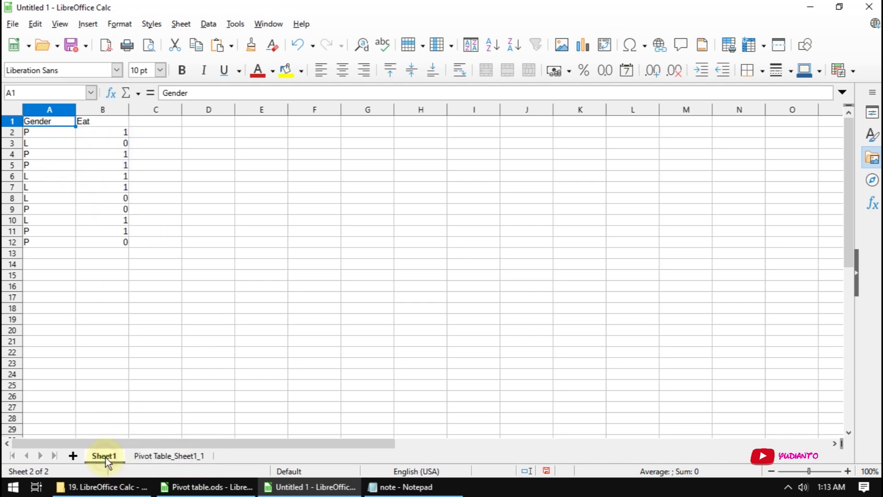
{"action": "left_click", "coordinate": [110, 231]}
{"action": "type", "text": "0"}
{"action": "key", "text": "Return"}
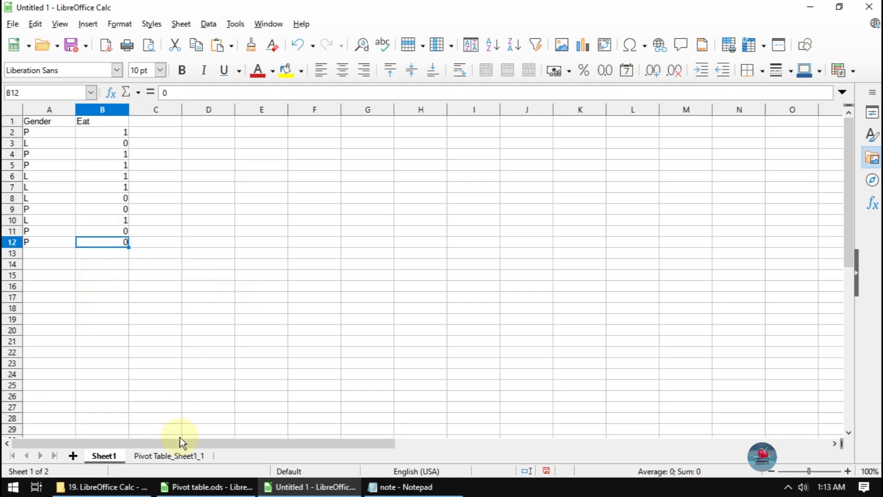
{"action": "left_click", "coordinate": [163, 457]}
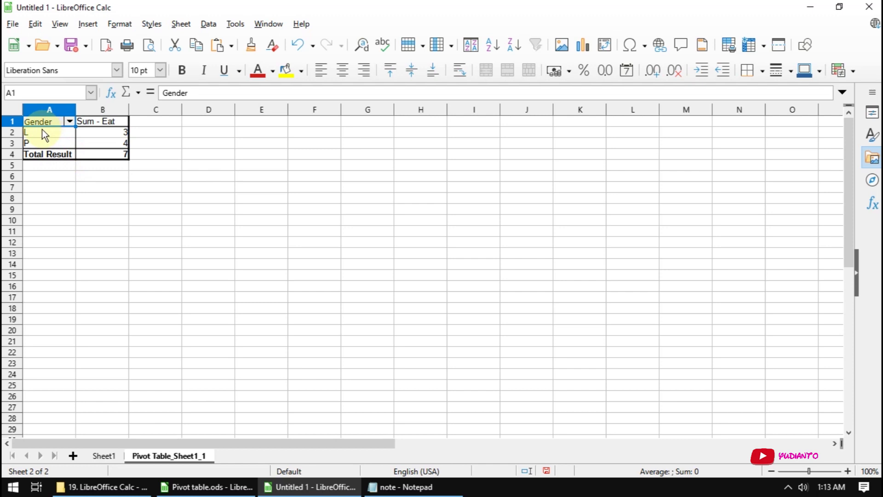
Refresh the pivot table so it reads L 3, P 3, total 6, then return to Sheet1.
{"action": "left_click_drag", "start_coordinate": [39, 130], "coordinate": [92, 150]}
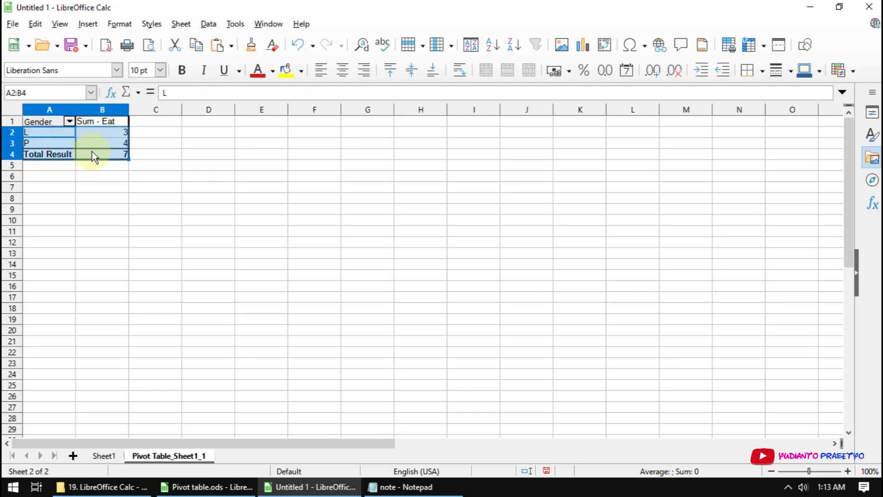
{"action": "right_click", "coordinate": [93, 145]}
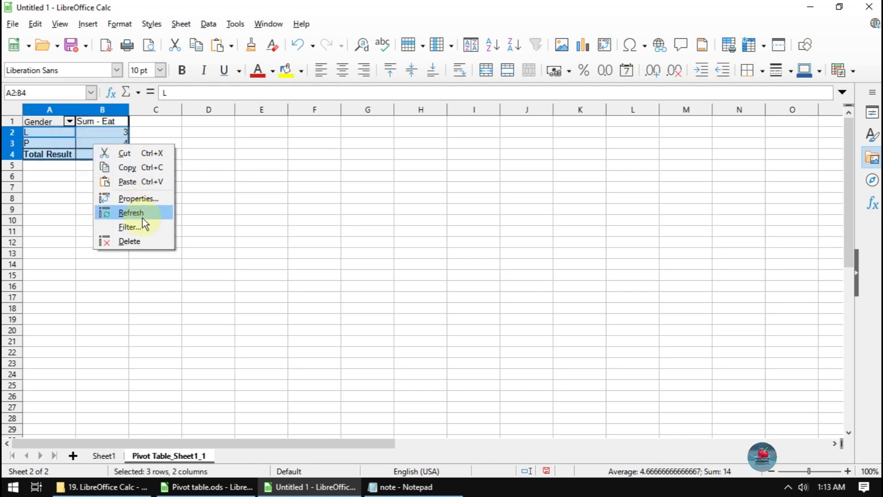
{"action": "left_click", "coordinate": [131, 213]}
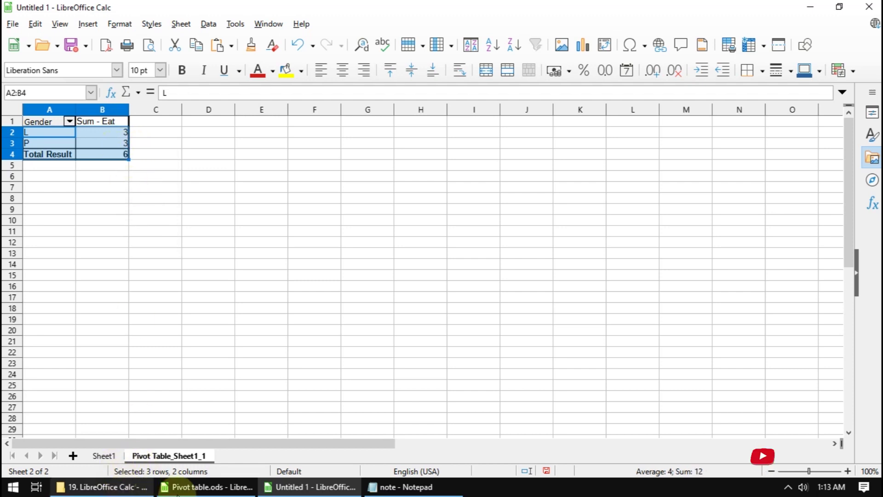
{"action": "left_click", "coordinate": [103, 456]}
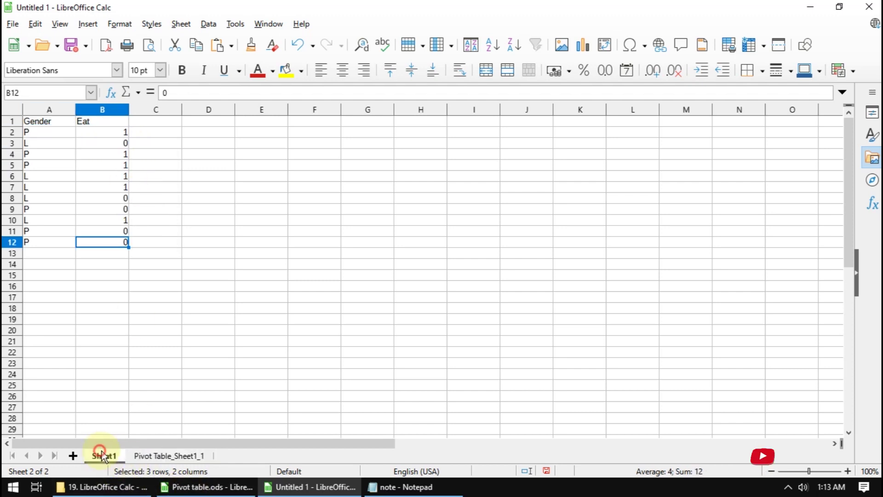
Enter 1 in B11 on Sheet1 and go back to the pivot table sheet.
{"action": "left_click", "coordinate": [121, 231]}
{"action": "type", "text": "1"}
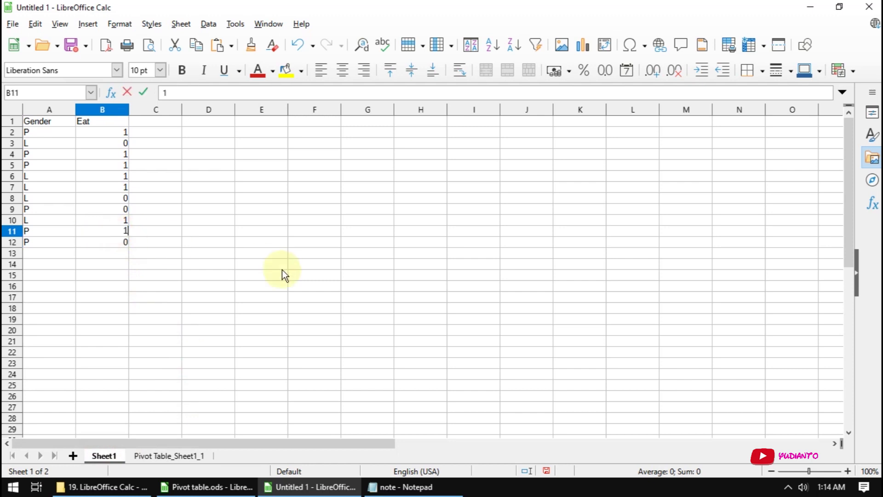
{"action": "key", "text": "Return"}
{"action": "left_click", "coordinate": [161, 455]}
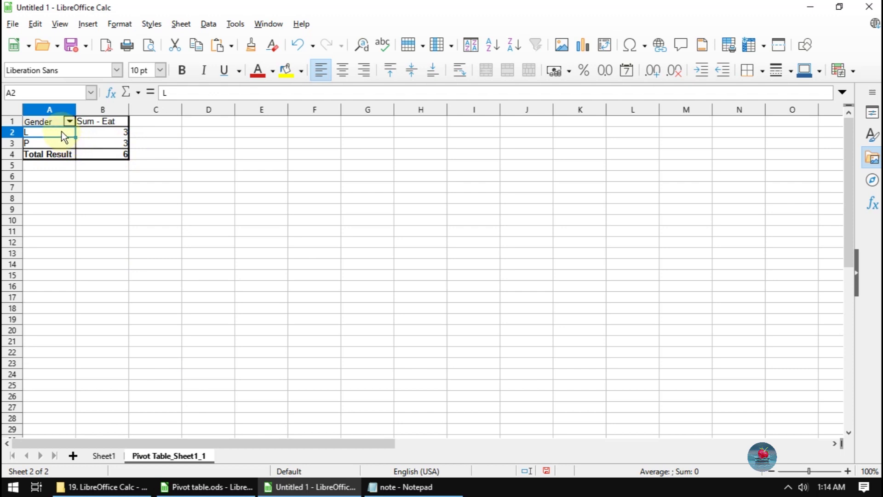
Refresh the pivot table so it shows L 3, P 4, total 7.
{"action": "left_click_drag", "start_coordinate": [61, 132], "coordinate": [96, 142]}
{"action": "right_click", "coordinate": [96, 142]}
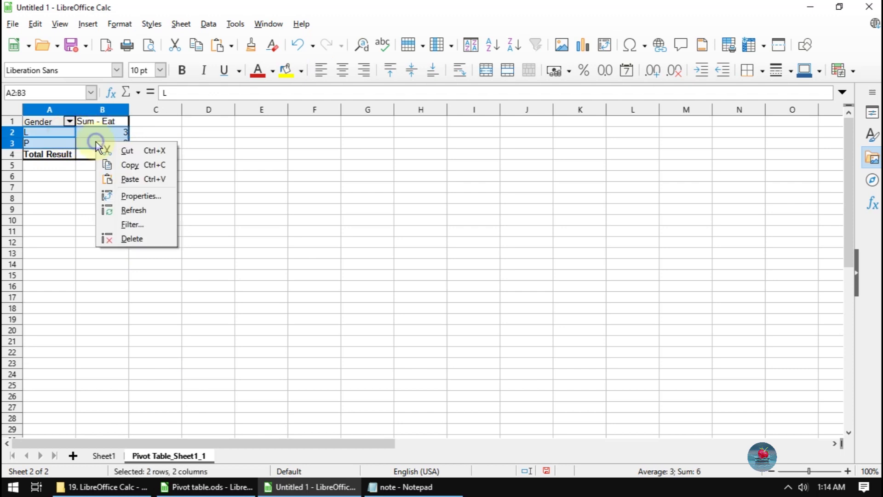
{"action": "left_click", "coordinate": [131, 210]}
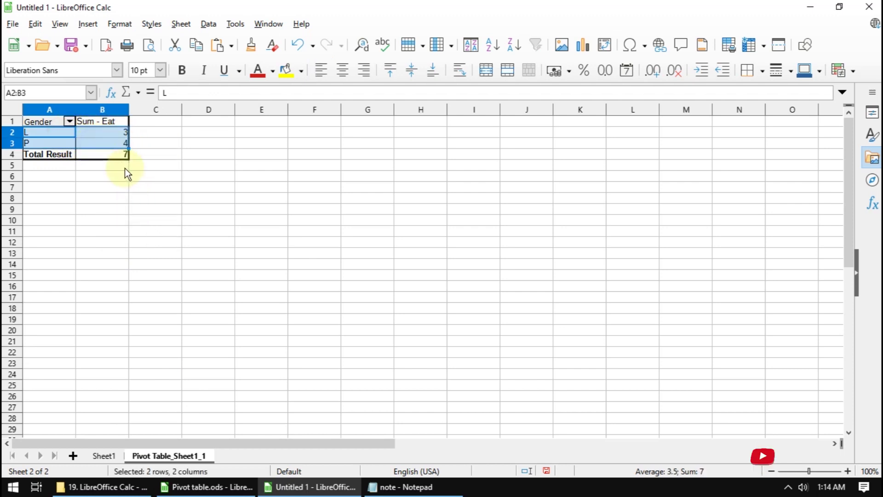
{"action": "left_click", "coordinate": [170, 177]}
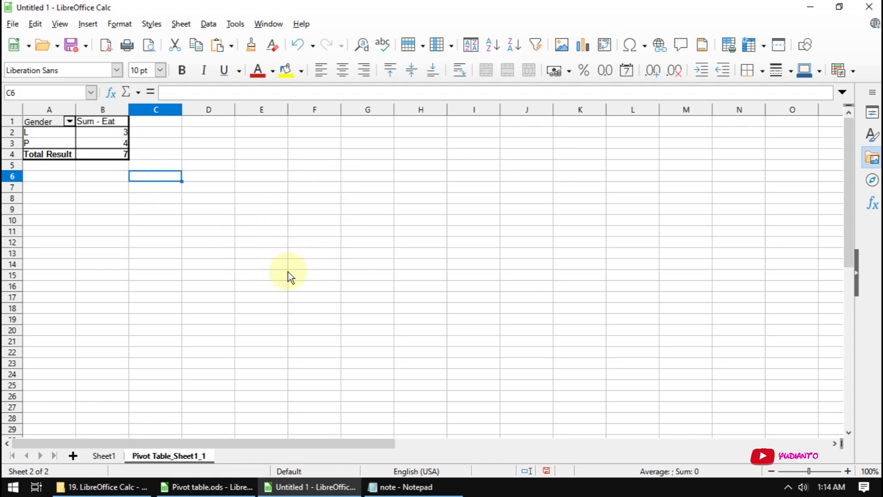
Filter the pivot table's Gender to L only, then restore P to show both genders.
{"action": "left_click", "coordinate": [70, 121]}
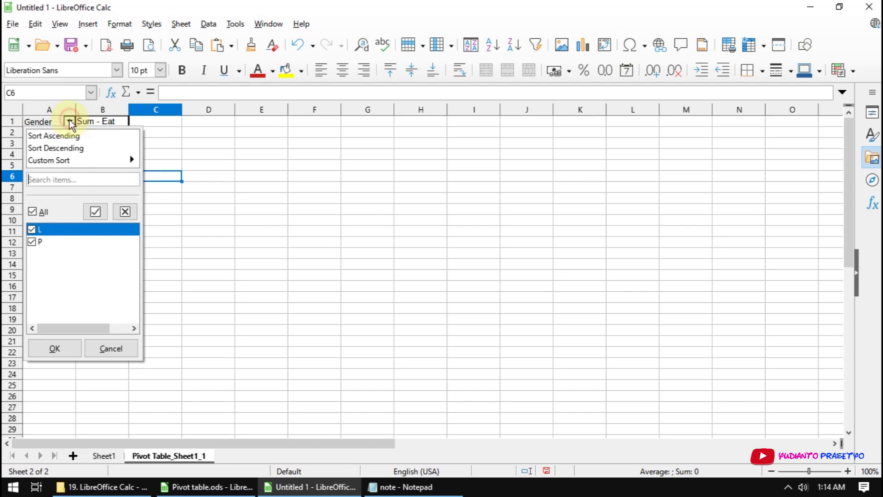
{"action": "left_click", "coordinate": [32, 242]}
{"action": "left_click", "coordinate": [65, 344]}
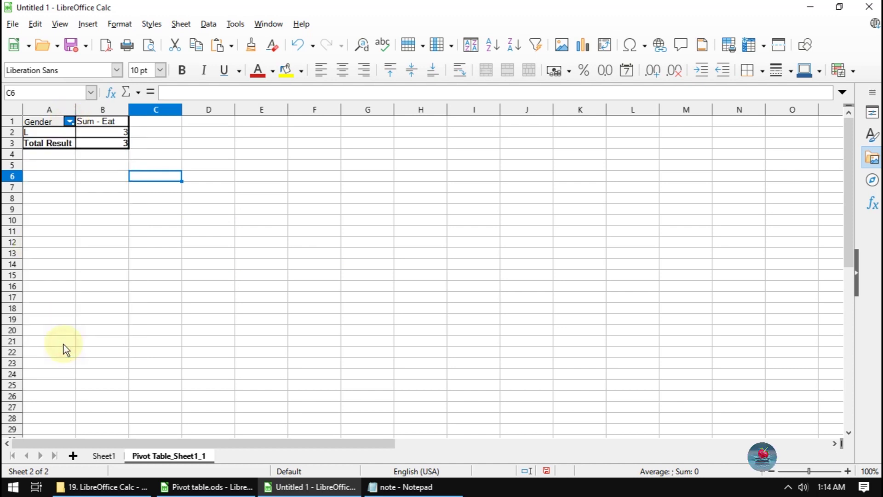
{"action": "left_click", "coordinate": [70, 121]}
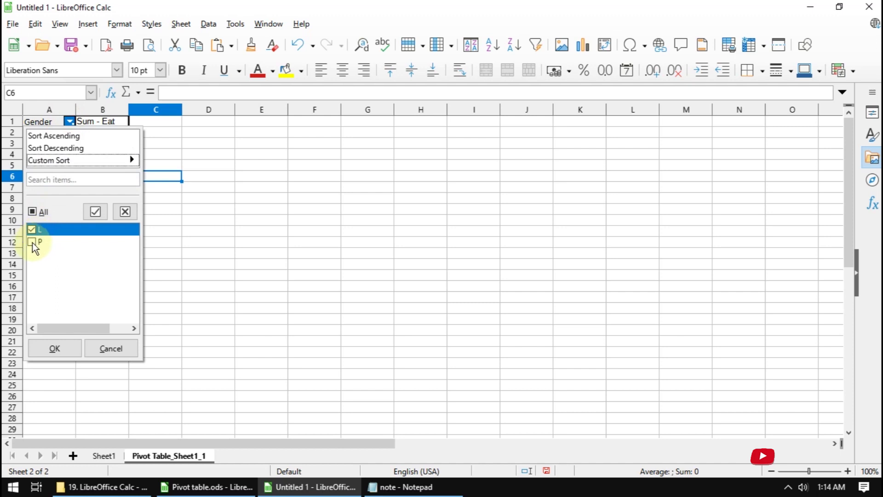
{"action": "left_click", "coordinate": [33, 242]}
{"action": "left_click", "coordinate": [56, 349]}
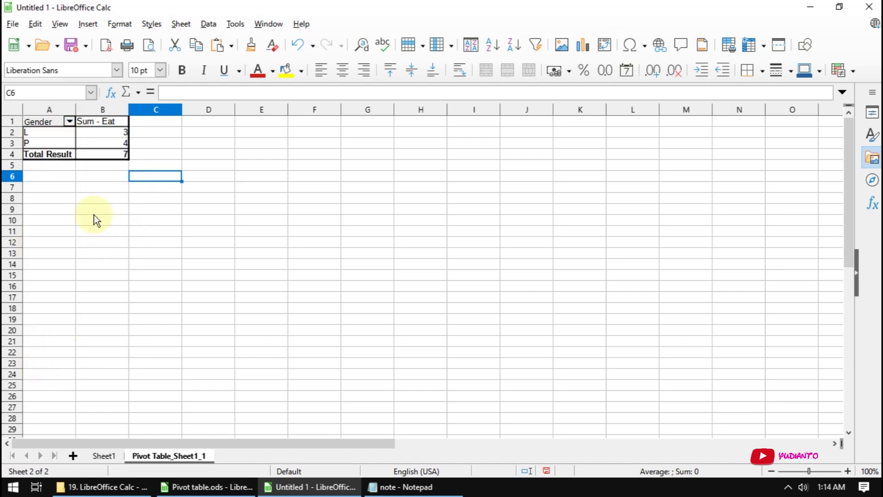
{"action": "left_click", "coordinate": [215, 235]}
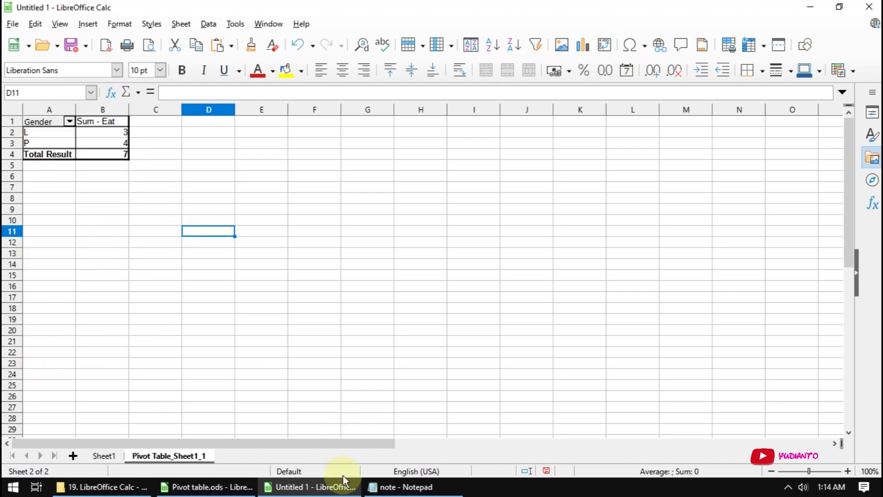
Delete the Pivot Table_Sheet1_1 sheet, confirming with Yes.
{"action": "left_click", "coordinate": [105, 455]}
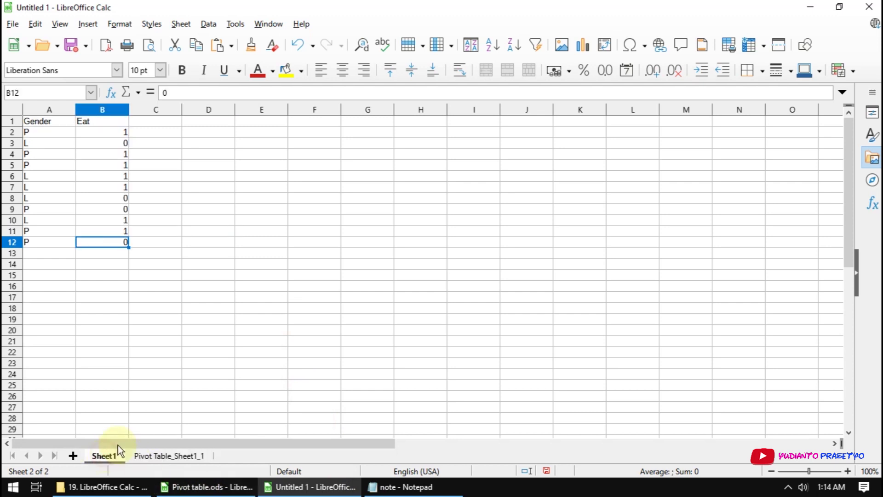
{"action": "left_click", "coordinate": [170, 456]}
{"action": "right_click", "coordinate": [170, 456]}
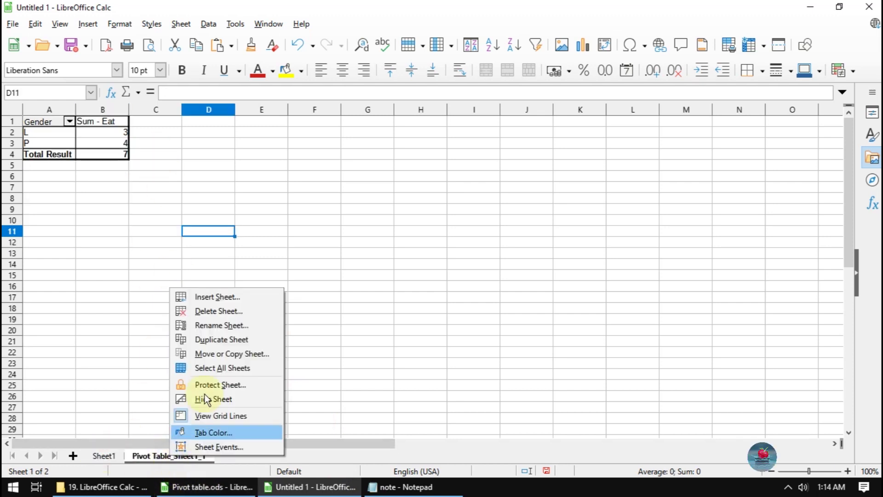
{"action": "left_click", "coordinate": [219, 312]}
{"action": "left_click", "coordinate": [451, 262]}
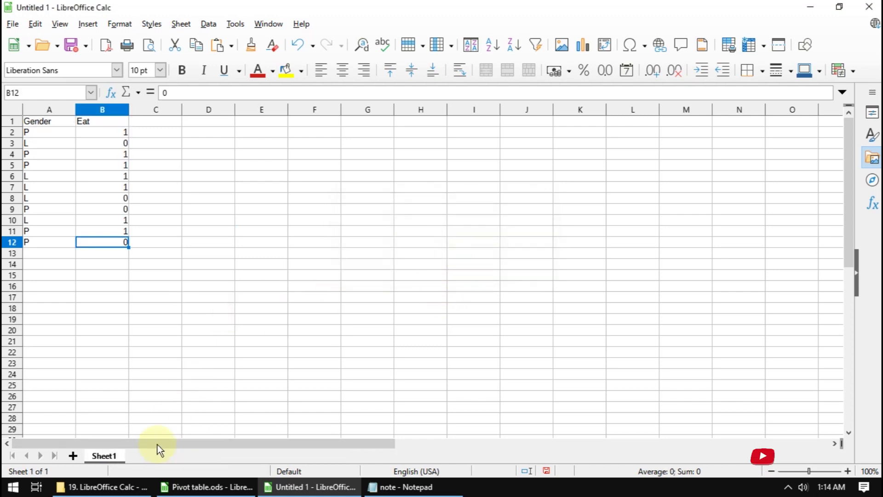
Select the Gender/Eat data in A1:C13 on Sheet1 and delete it.
{"action": "left_click", "coordinate": [142, 312]}
{"action": "left_click_drag", "start_coordinate": [173, 258], "coordinate": [26, 112]}
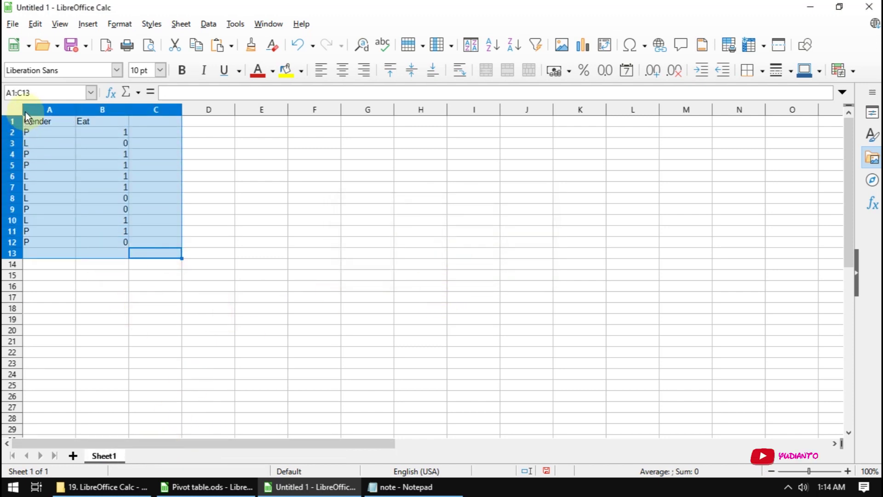
{"action": "key", "text": "Delete"}
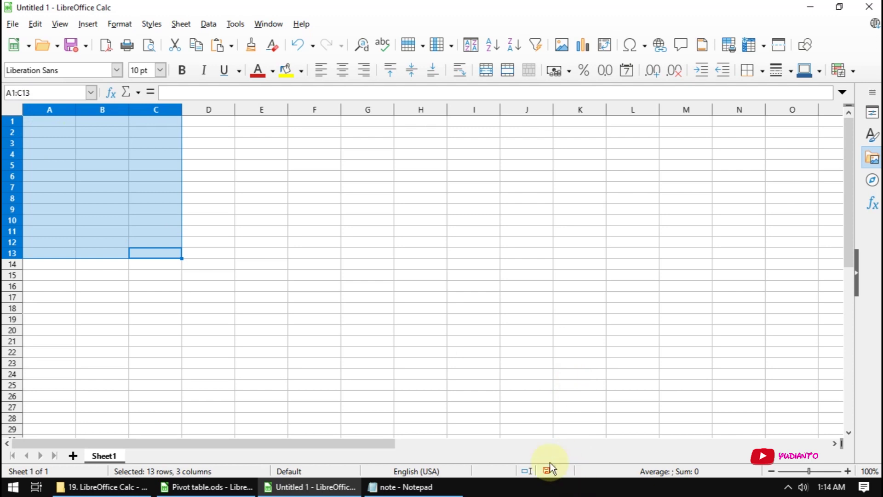
Check the next topic, media, in the Notepad notes and return to cell A1.
{"action": "left_click", "coordinate": [409, 489]}
{"action": "left_click_drag", "start_coordinate": [402, 212], "coordinate": [359, 212]}
{"action": "left_click", "coordinate": [248, 330]}
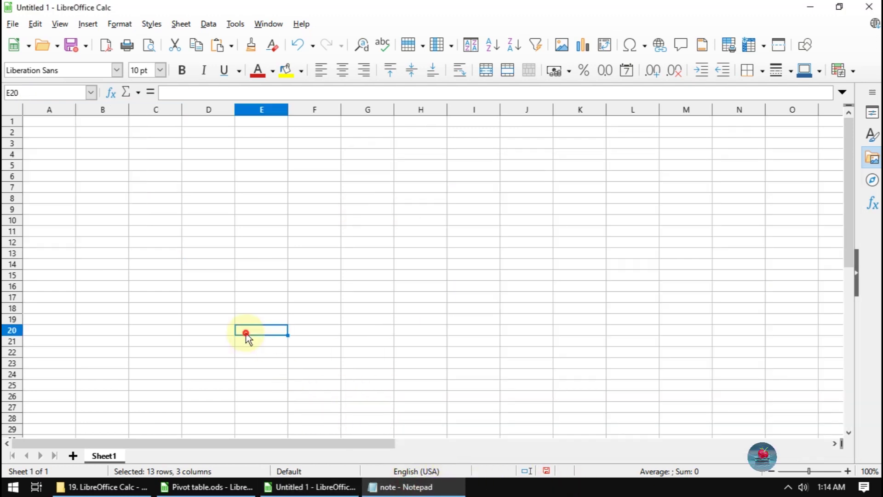
{"action": "left_click", "coordinate": [50, 121]}
{"action": "left_click", "coordinate": [87, 24]}
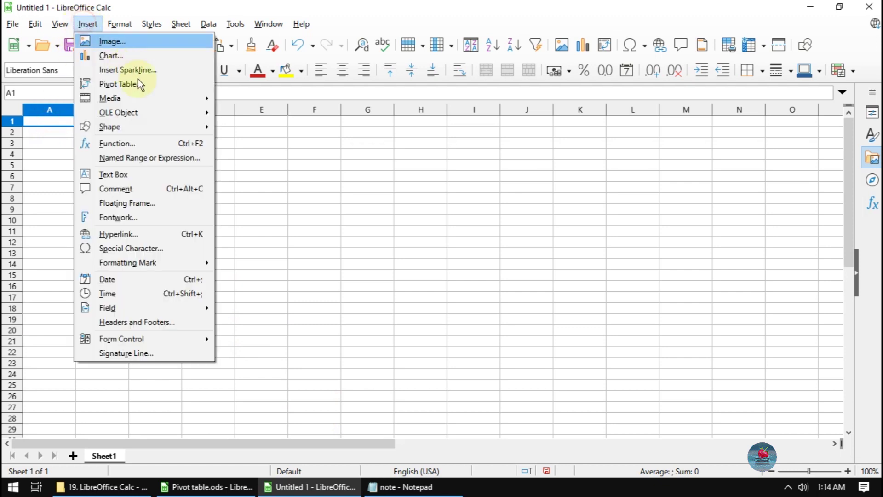
Open the Gallery, browse its themes to Flow chart, and place a Start/End shape on Sheet1.
{"action": "mouse_move", "coordinate": [109, 98]}
{"action": "left_click", "coordinate": [239, 96]}
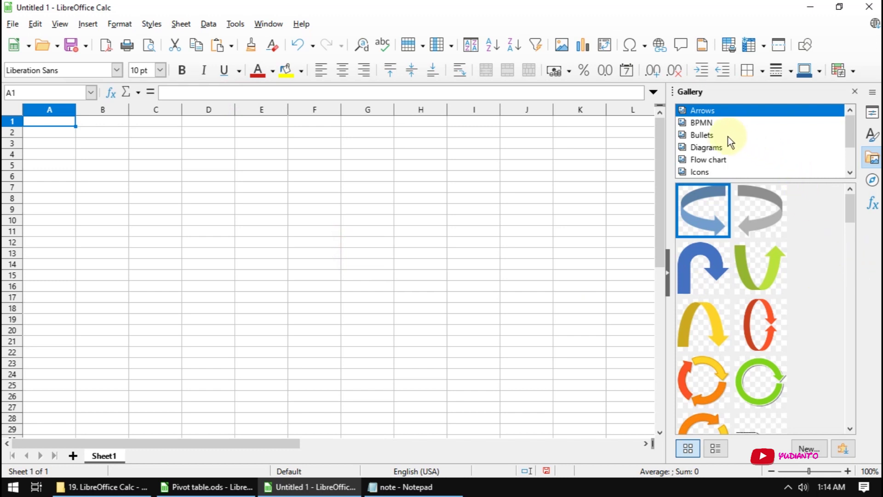
{"action": "left_click", "coordinate": [714, 122]}
{"action": "left_click", "coordinate": [704, 135]}
{"action": "left_click", "coordinate": [706, 148]}
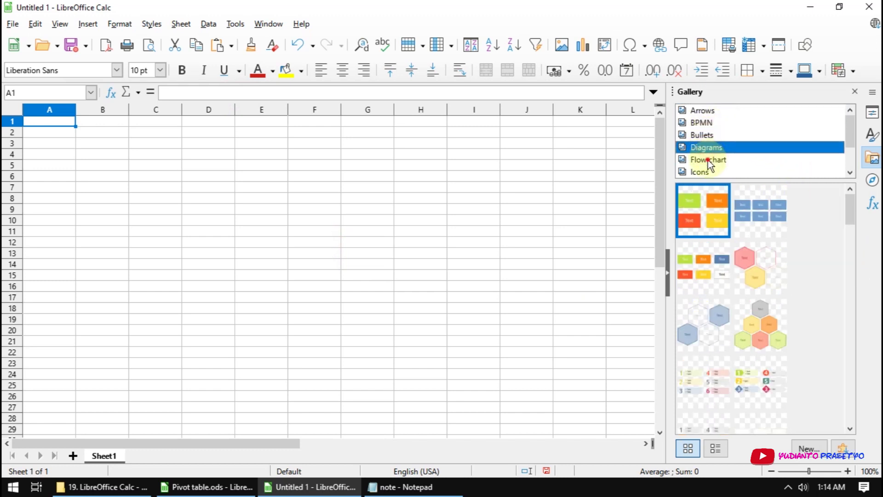
{"action": "left_click", "coordinate": [708, 160]}
{"action": "left_click", "coordinate": [703, 172]}
{"action": "left_click", "coordinate": [703, 111]}
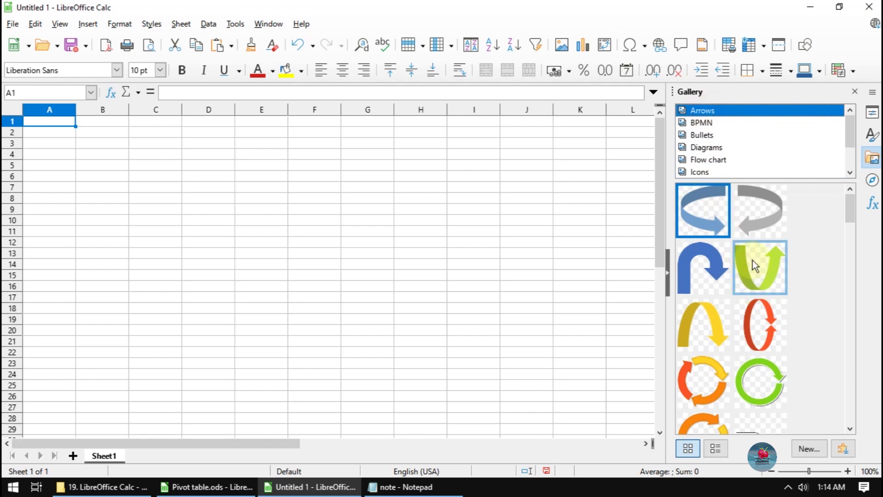
{"action": "left_click", "coordinate": [718, 148]}
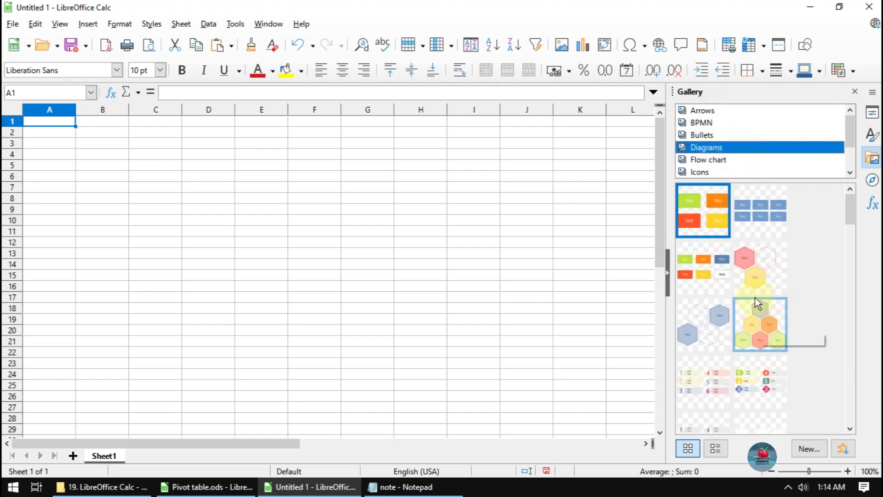
{"action": "left_click", "coordinate": [725, 162]}
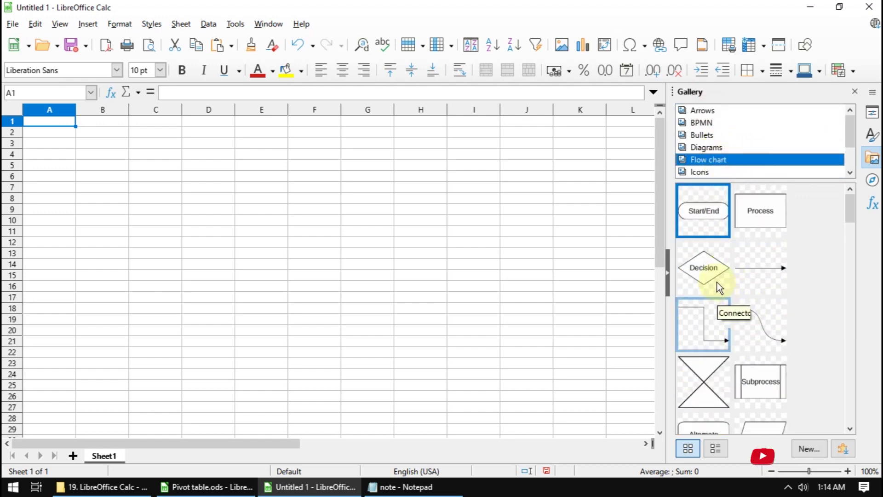
{"action": "left_click_drag", "start_coordinate": [706, 219], "coordinate": [127, 213]}
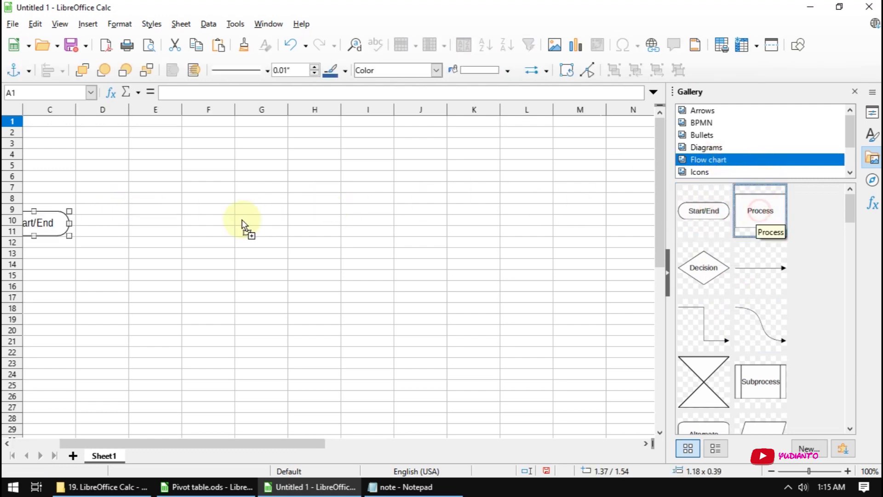
Add a Process shape and glue a connector arrow from Start/End to it, aligning Process.
{"action": "mouse_move", "coordinate": [761, 211]}
{"action": "left_mouse_down"}
{"action": "mouse_move", "coordinate": [185, 238]}
{"action": "mouse_move", "coordinate": [191, 225]}
{"action": "left_mouse_up"}
{"action": "mouse_move", "coordinate": [756, 267]}
{"action": "left_mouse_down"}
{"action": "mouse_move", "coordinate": [3, 236]}
{"action": "mouse_move", "coordinate": [89, 247]}
{"action": "left_mouse_up"}
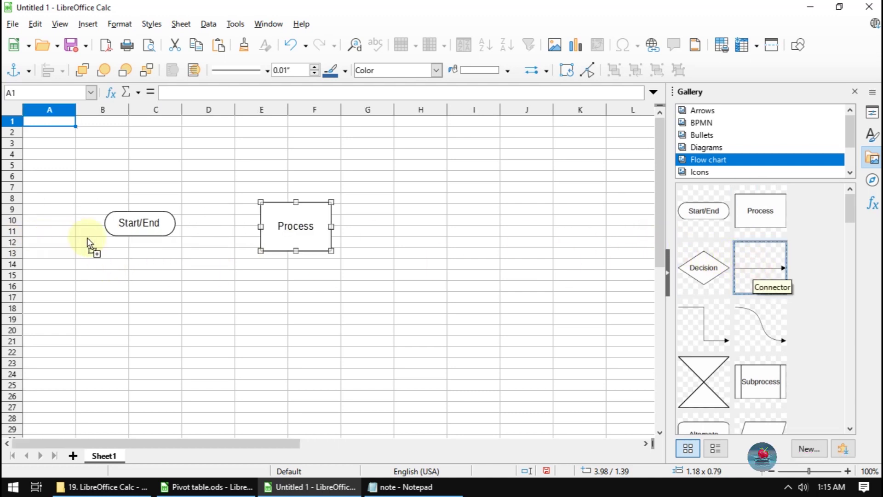
{"action": "left_click_drag", "start_coordinate": [177, 228], "coordinate": [178, 228]}
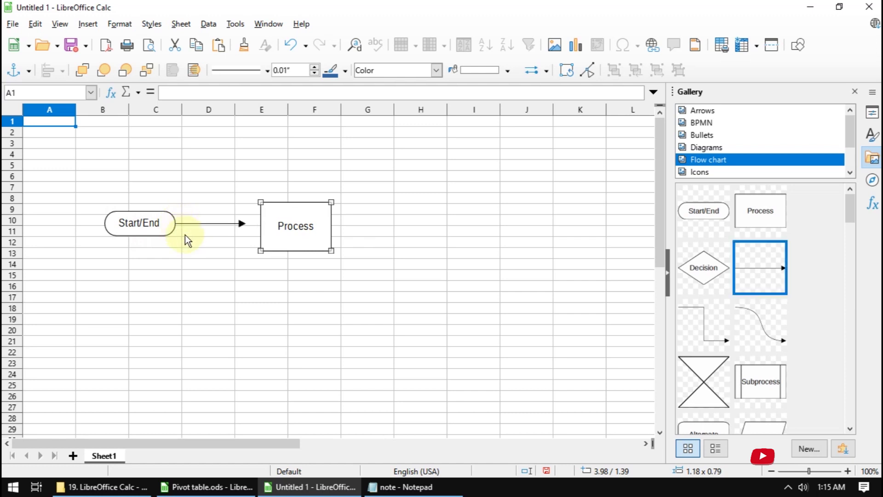
{"action": "left_click_drag", "start_coordinate": [247, 224], "coordinate": [268, 226]}
{"action": "left_click_drag", "start_coordinate": [174, 225], "coordinate": [180, 225]}
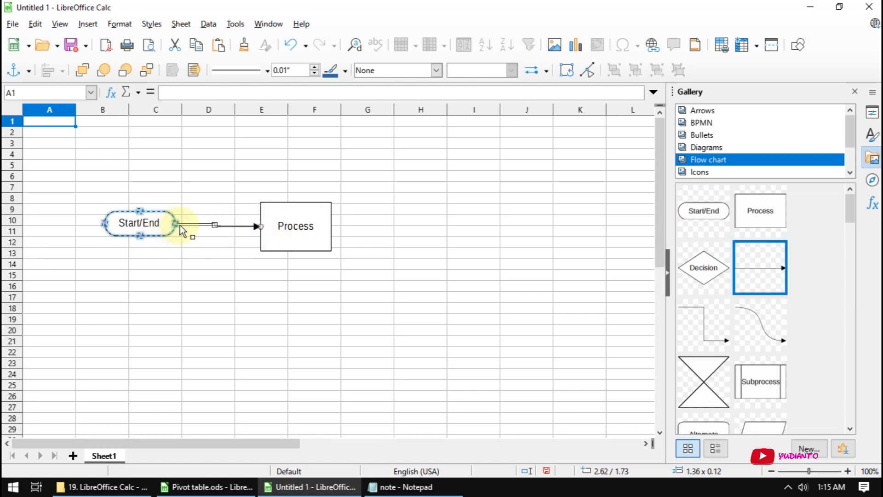
{"action": "left_click", "coordinate": [278, 230]}
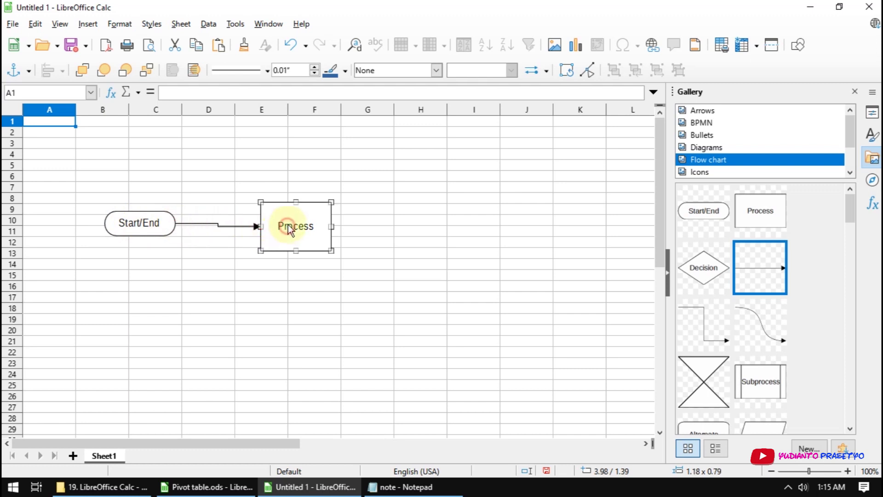
{"action": "left_click_drag", "start_coordinate": [288, 223], "coordinate": [291, 224]}
{"action": "left_click", "coordinate": [201, 273]}
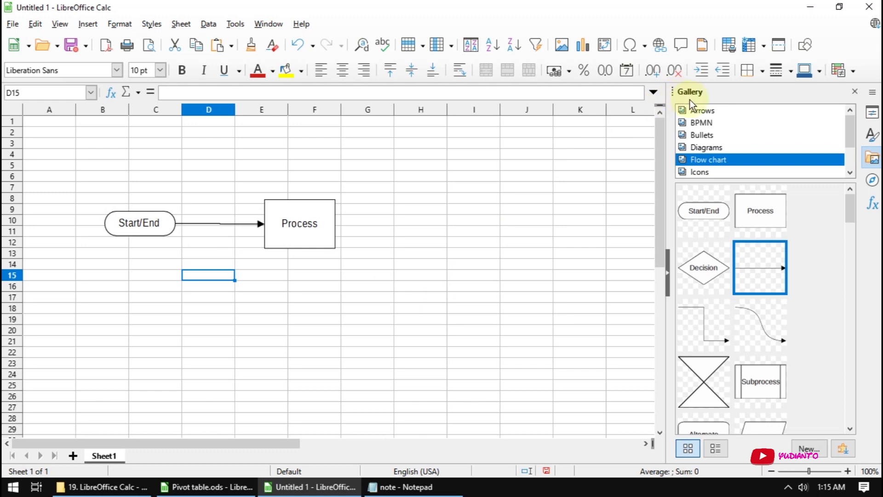
Place the U-turn arrow from the Arrows theme right of Process, then add an empty Sheet2.
{"action": "left_click", "coordinate": [702, 111]}
{"action": "mouse_move", "coordinate": [710, 256]}
{"action": "left_mouse_down"}
{"action": "mouse_move", "coordinate": [631, 258]}
{"action": "mouse_move", "coordinate": [428, 292]}
{"action": "mouse_move", "coordinate": [351, 194]}
{"action": "left_mouse_up"}
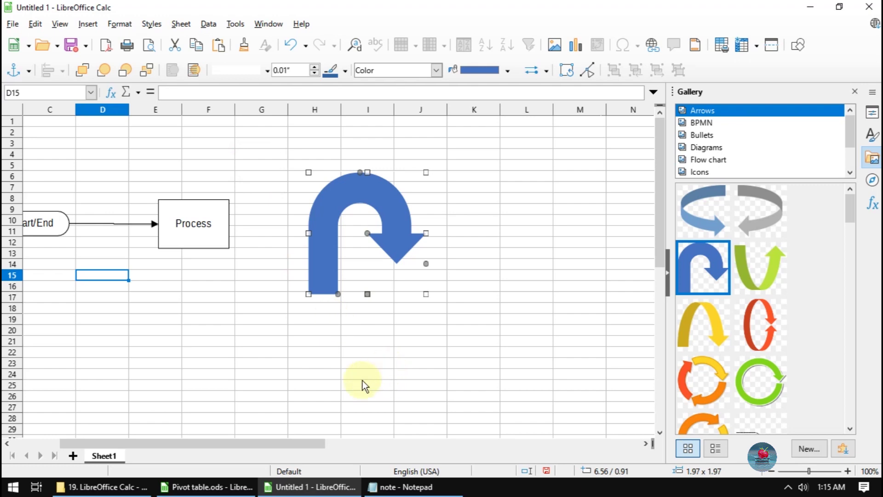
{"action": "left_click", "coordinate": [73, 456]}
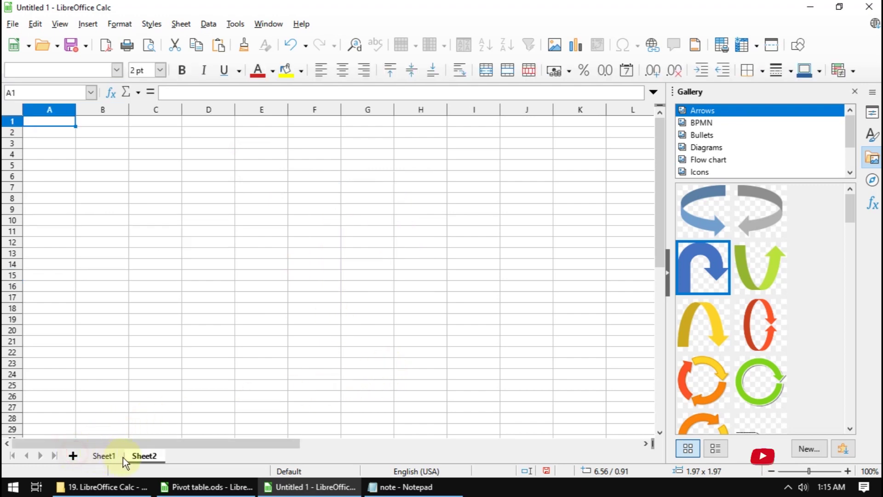
{"action": "left_click", "coordinate": [87, 24]}
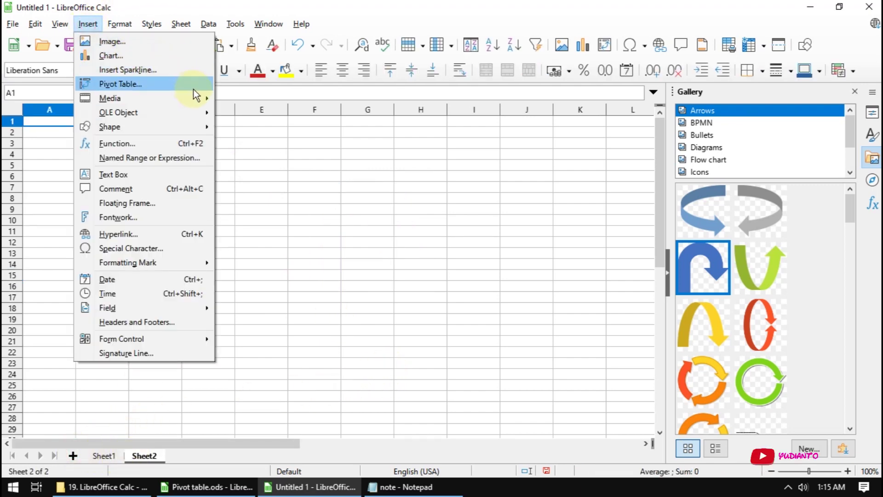
{"action": "mouse_move", "coordinate": [110, 98]}
{"action": "mouse_move", "coordinate": [247, 112]}
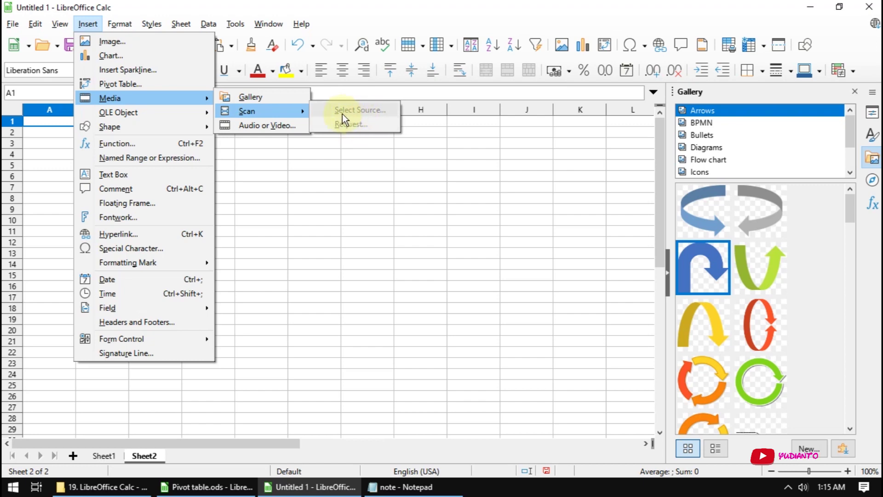
Open the Insert Audio or Video dialog from Insert > Media.
{"action": "left_click", "coordinate": [285, 129]}
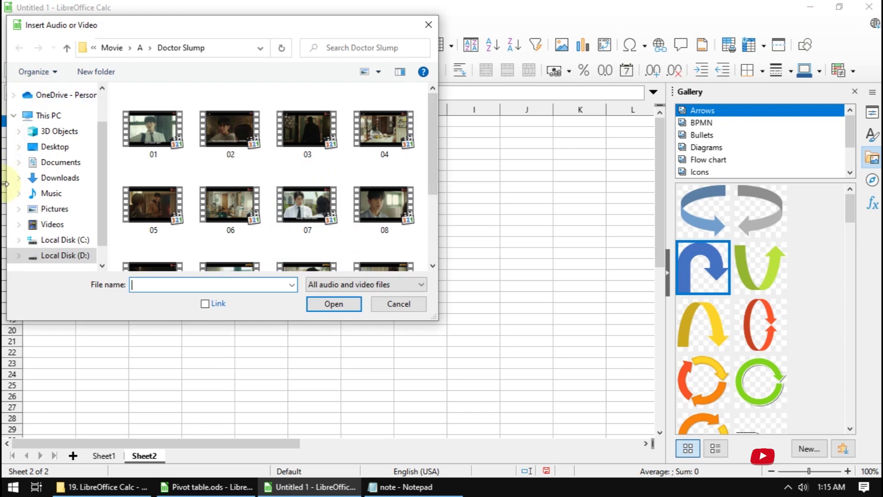
Browse C:\downloads\Video Recording\...\File Pendukung and insert the mixkit serene-view mp3 onto Sheet2.
{"action": "left_click", "coordinate": [64, 239]}
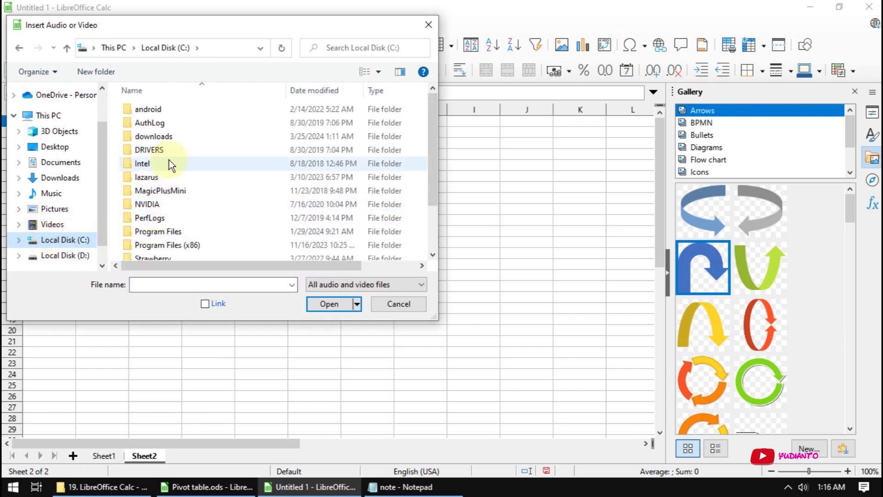
{"action": "double_click", "coordinate": [157, 137]}
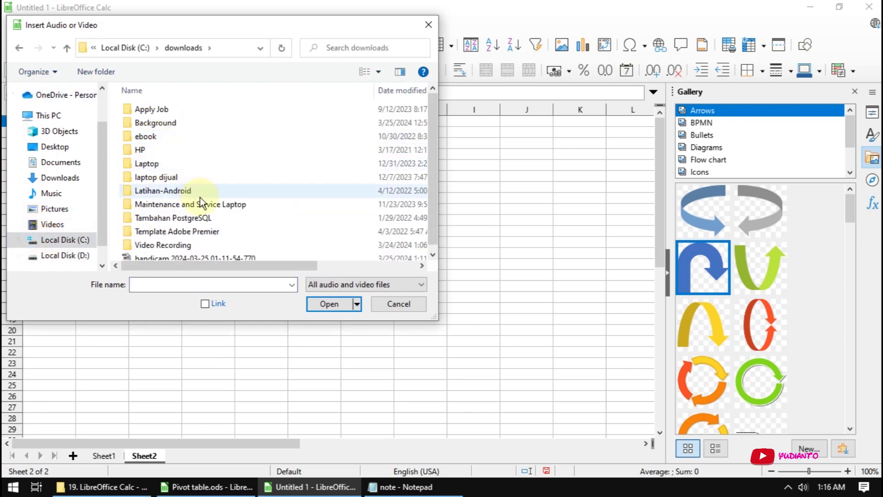
{"action": "double_click", "coordinate": [166, 245]}
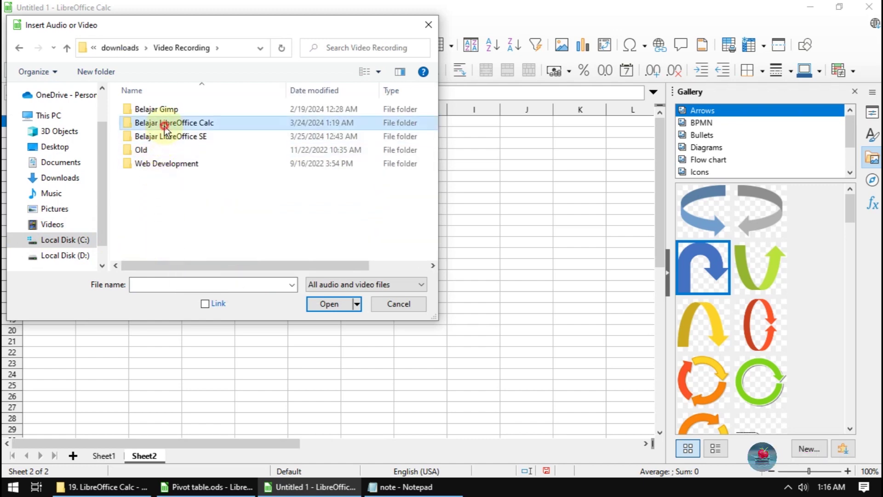
{"action": "double_click", "coordinate": [162, 123]}
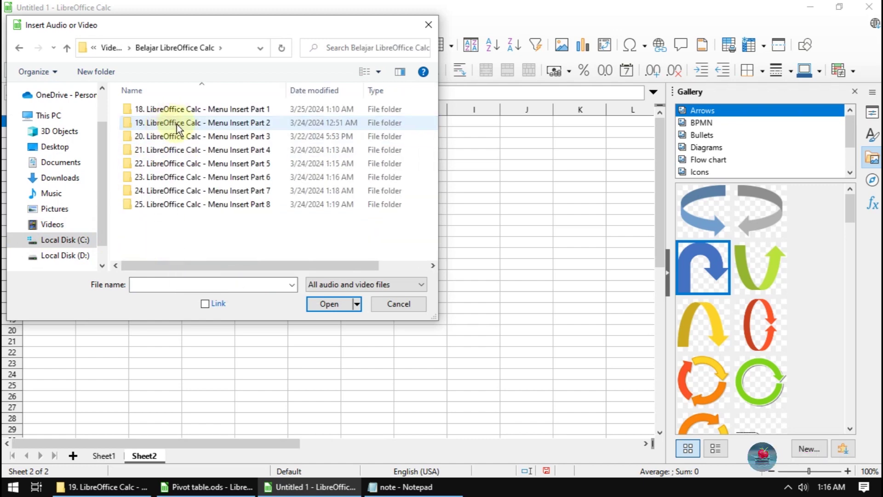
{"action": "double_click", "coordinate": [177, 123]}
{"action": "double_click", "coordinate": [174, 114]}
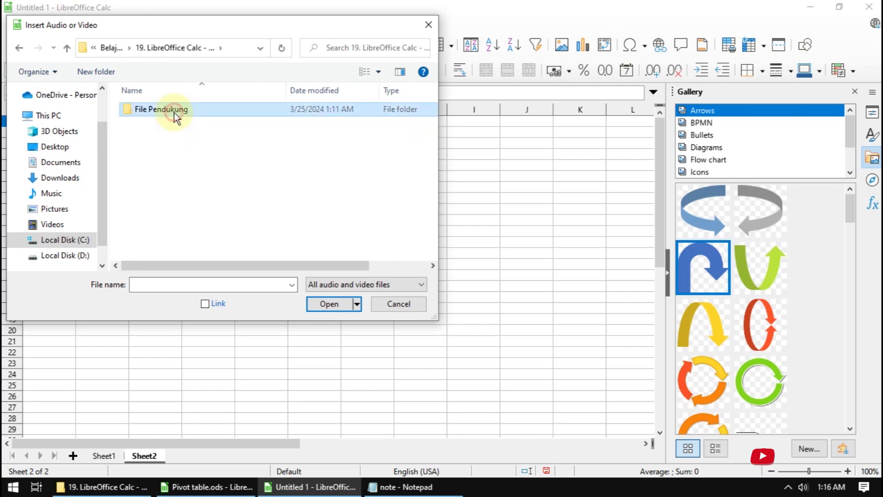
{"action": "double_click", "coordinate": [158, 110]}
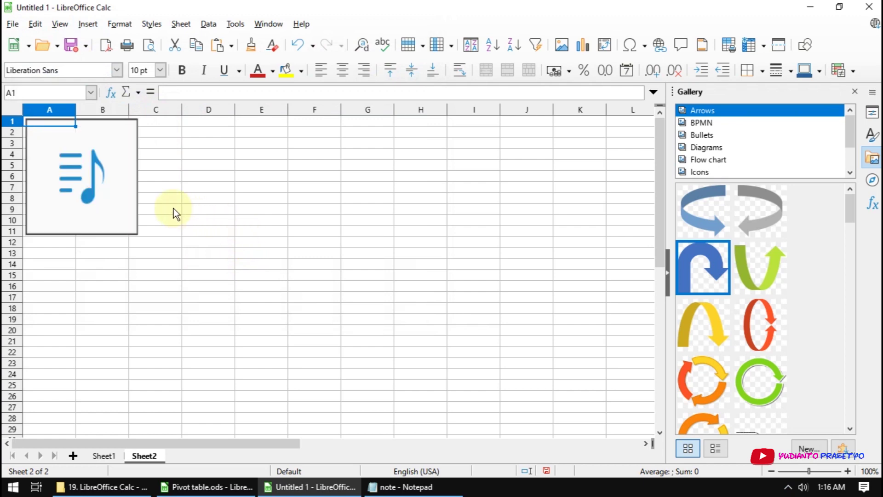
Play the mixkit audio clip briefly, stop it, and delete it from Sheet2.
{"action": "left_click", "coordinate": [94, 175]}
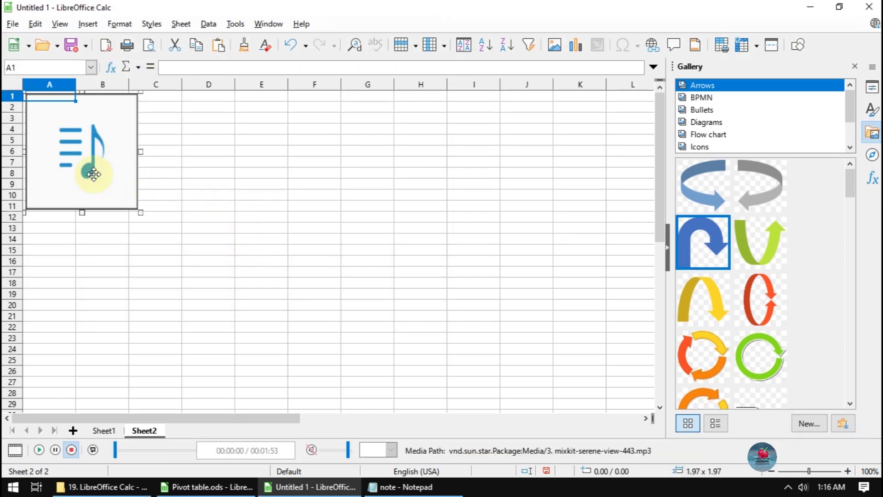
{"action": "left_click", "coordinate": [41, 451]}
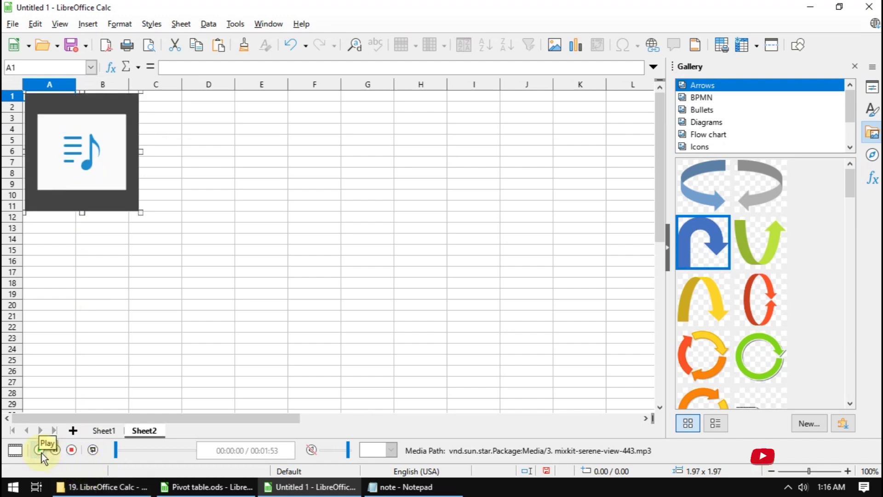
{"action": "left_click", "coordinate": [70, 452]}
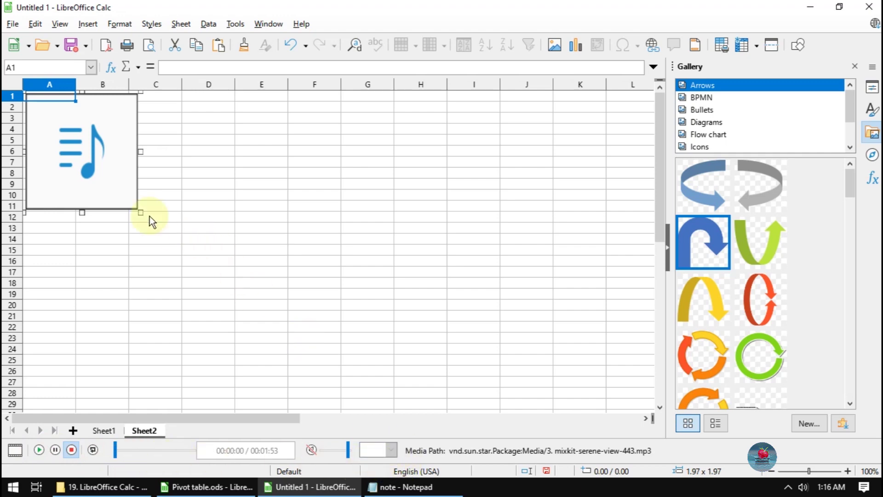
{"action": "key", "text": "Delete"}
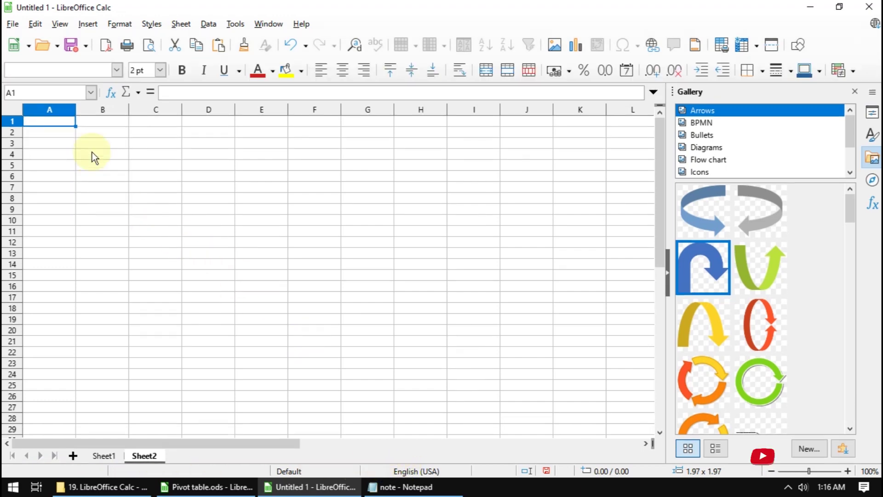
Insert Start Logo.mp4 from File Pendukung onto Sheet2 and select the video object.
{"action": "left_click", "coordinate": [89, 24]}
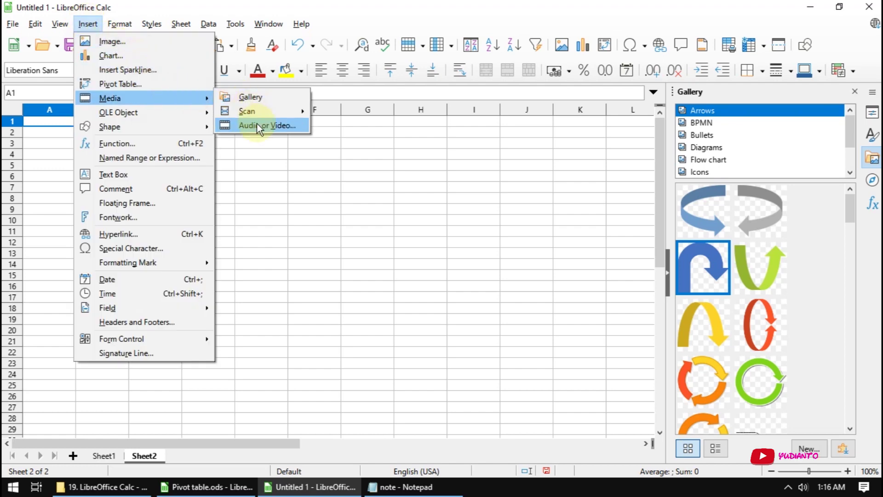
{"action": "left_click", "coordinate": [258, 124]}
{"action": "double_click", "coordinate": [160, 122]}
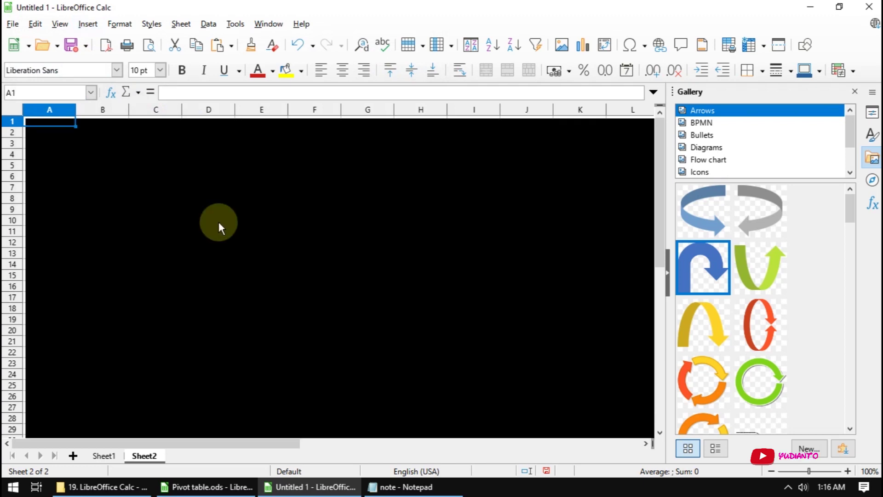
{"action": "scroll", "coordinate": [219, 222], "scroll_direction": "down", "scroll_amount": 5}
{"action": "scroll", "coordinate": [219, 223], "scroll_direction": "down", "scroll_amount": 3}
{"action": "scroll", "coordinate": [220, 222], "scroll_direction": "up", "scroll_amount": 7}
{"action": "scroll", "coordinate": [220, 223], "scroll_direction": "up", "scroll_amount": 1}
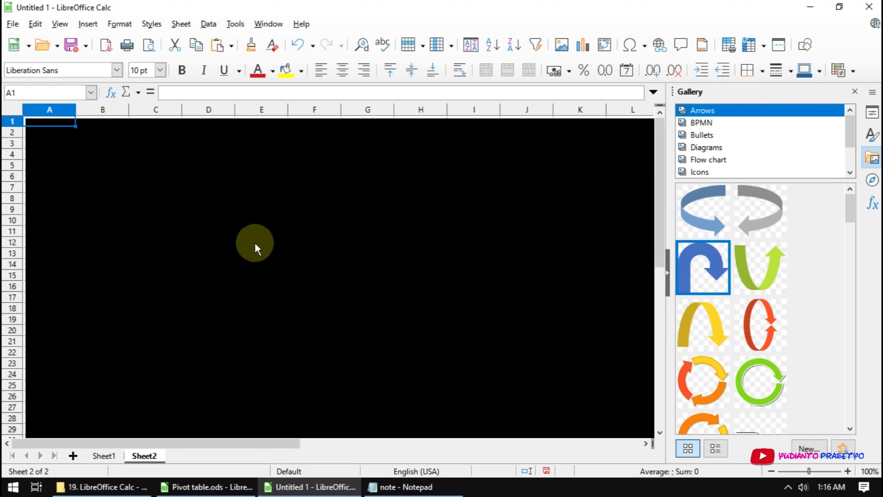
{"action": "left_click", "coordinate": [255, 243]}
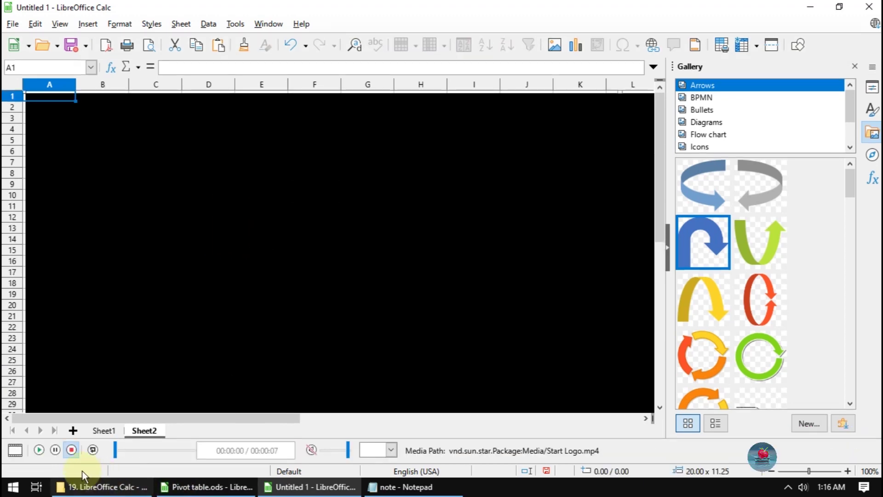
Play the Start Logo video, replay it through to 00:00:07, then switch to the Notepad notes.
{"action": "left_click", "coordinate": [39, 449]}
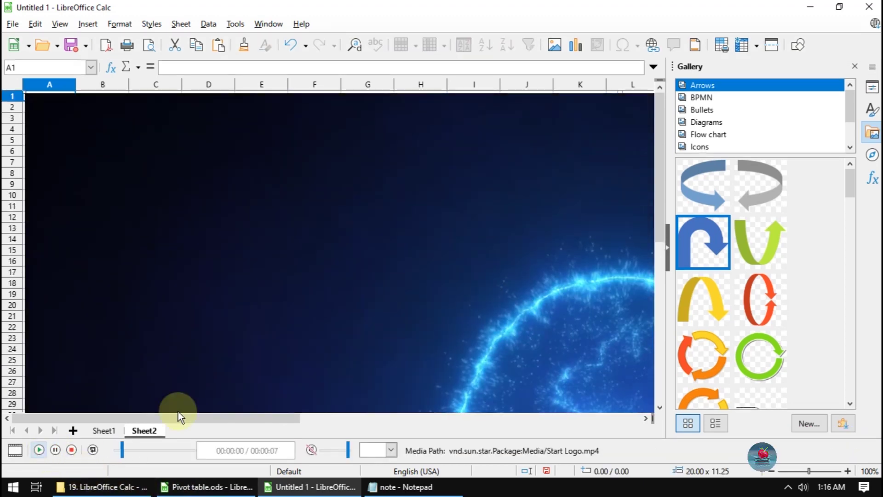
{"action": "scroll", "coordinate": [400, 277], "scroll_direction": "down", "scroll_amount": 10}
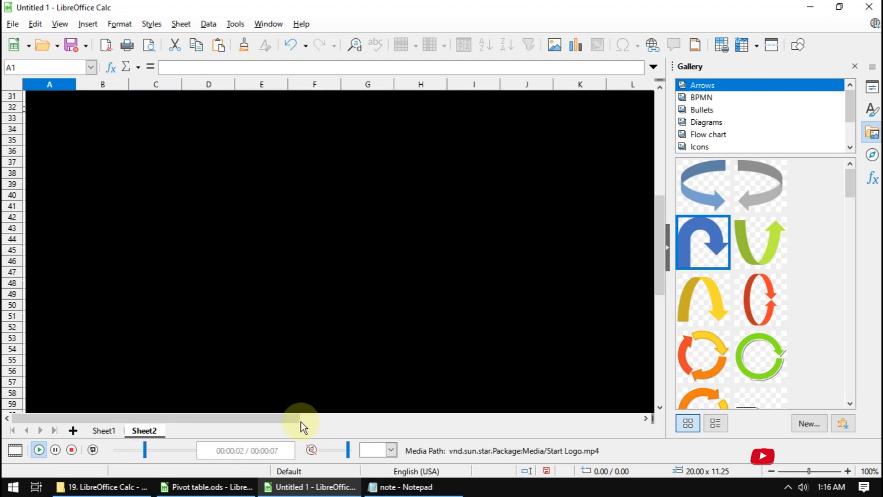
{"action": "left_click_drag", "start_coordinate": [302, 419], "coordinate": [427, 417]}
{"action": "scroll", "coordinate": [437, 410], "scroll_direction": "up", "scroll_amount": 4}
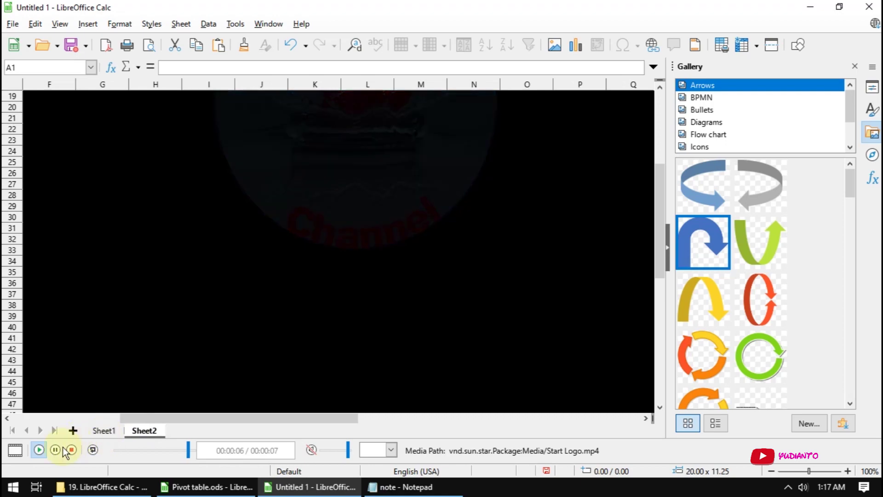
{"action": "left_click", "coordinate": [39, 450]}
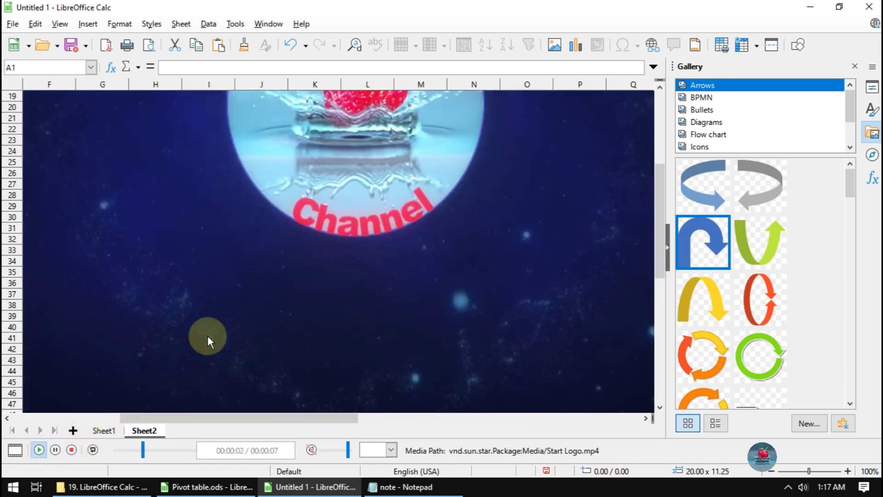
{"action": "left_click", "coordinate": [660, 109]}
{"action": "left_click_drag", "start_coordinate": [660, 110], "coordinate": [663, 123]}
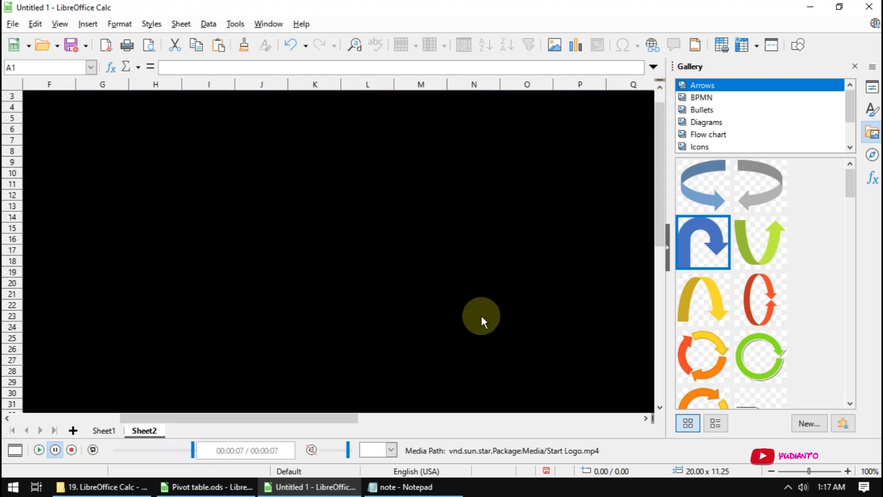
{"action": "left_click", "coordinate": [400, 487]}
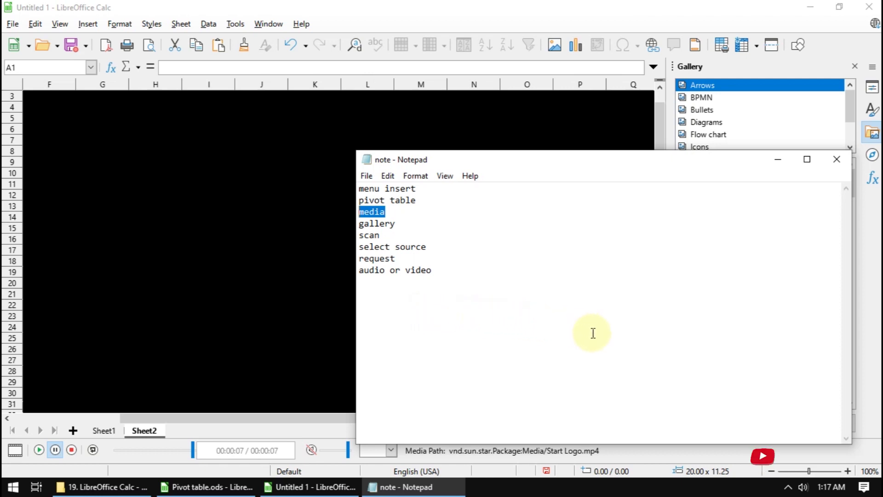
{"action": "left_click", "coordinate": [788, 486]}
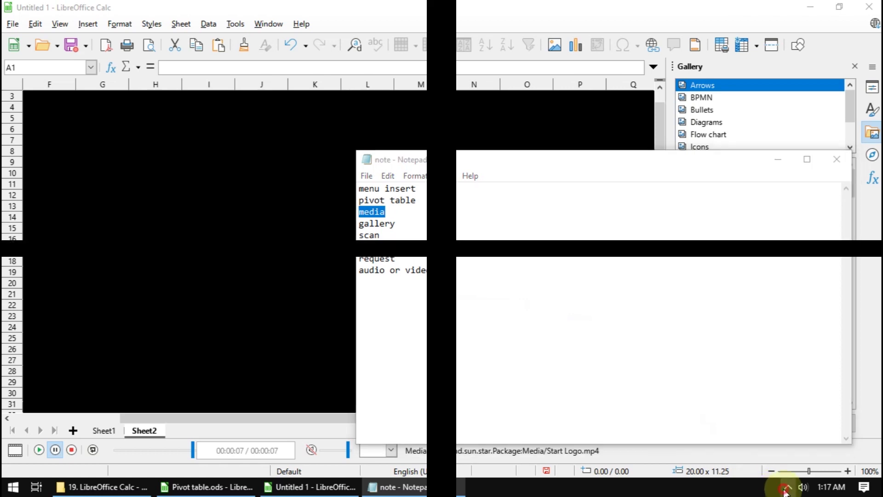